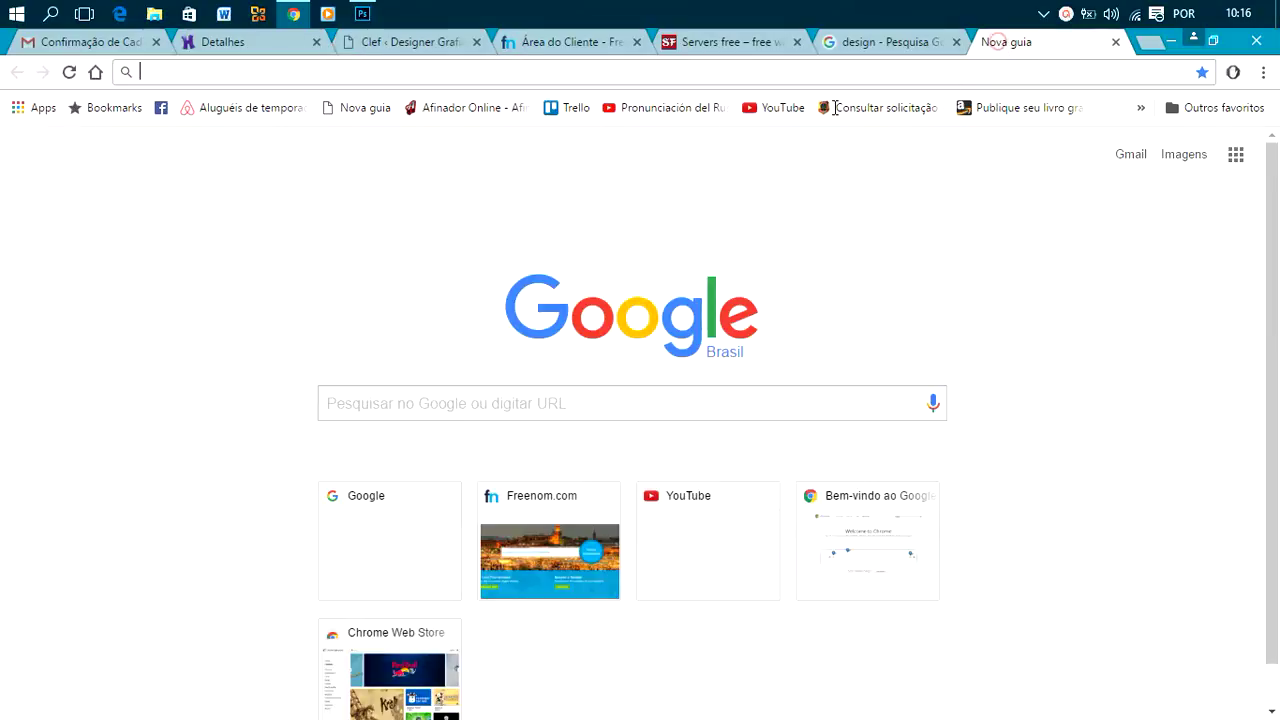
Search Google for "fillezilla" and open the official FileZilla project website from the results
left_click(392, 70)
left_click(391, 71)
type("fil")
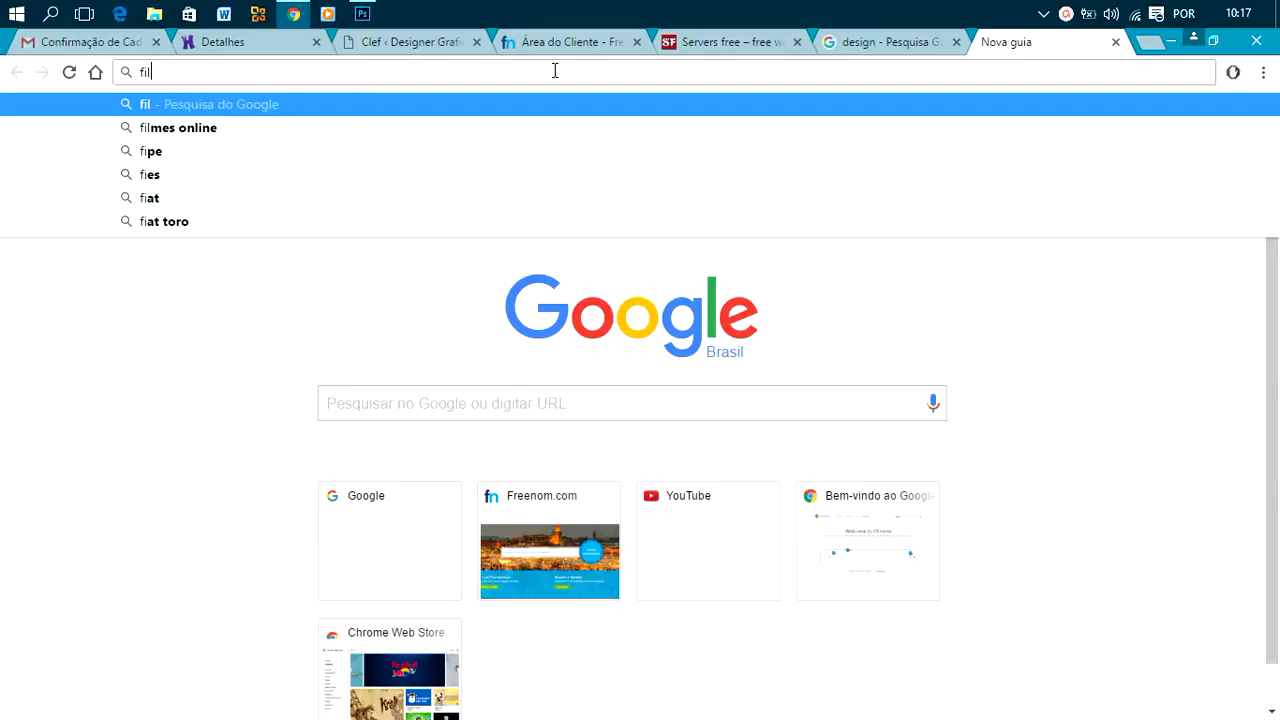
type("lezilla")
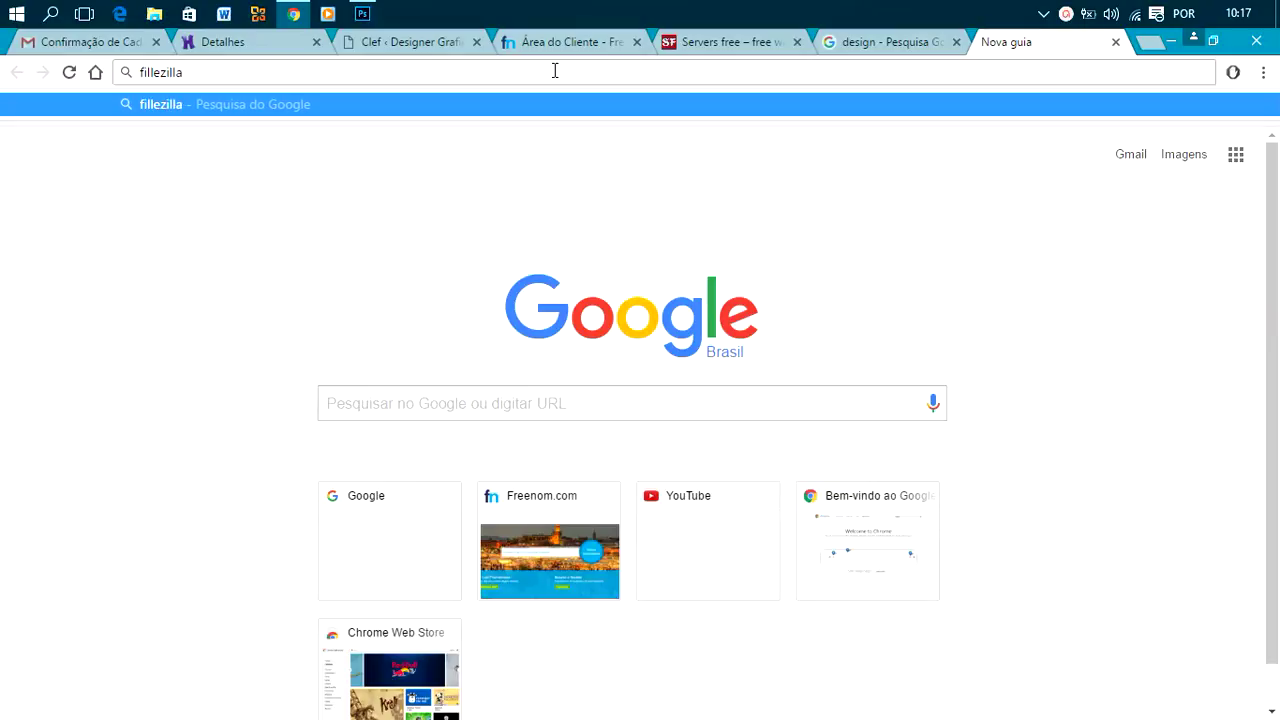
key("Return")
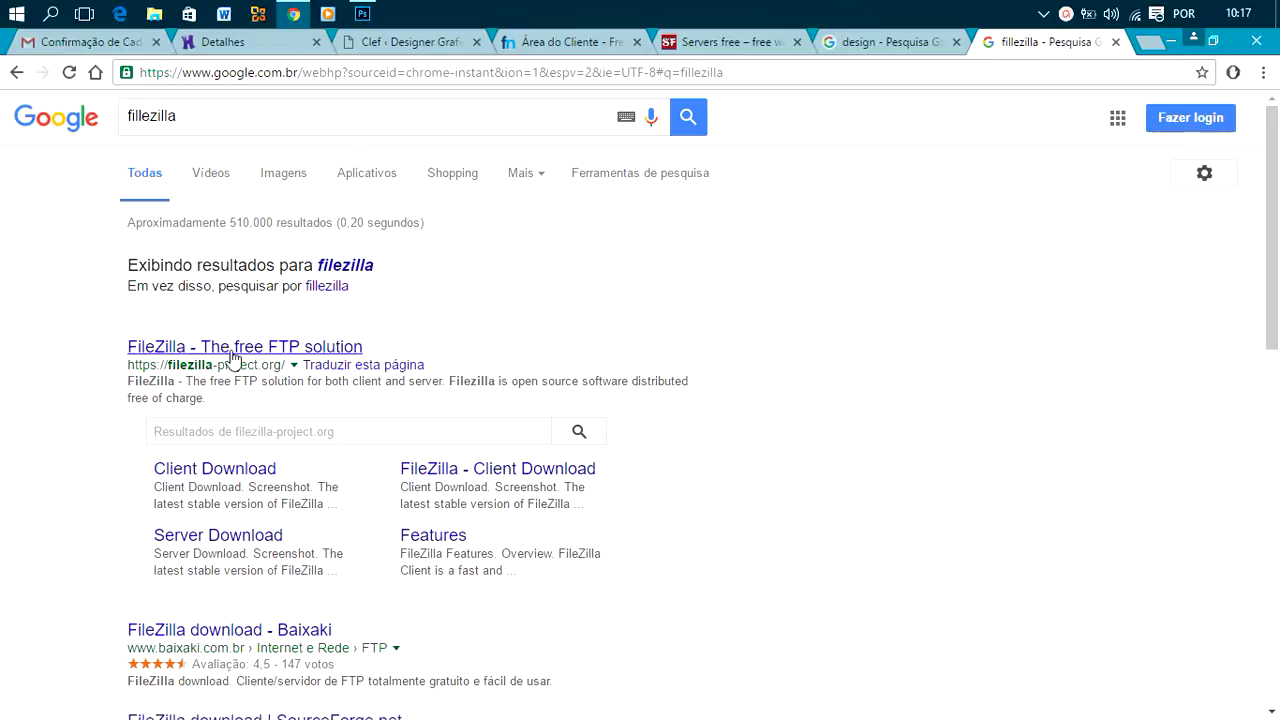
left_click(172, 350)
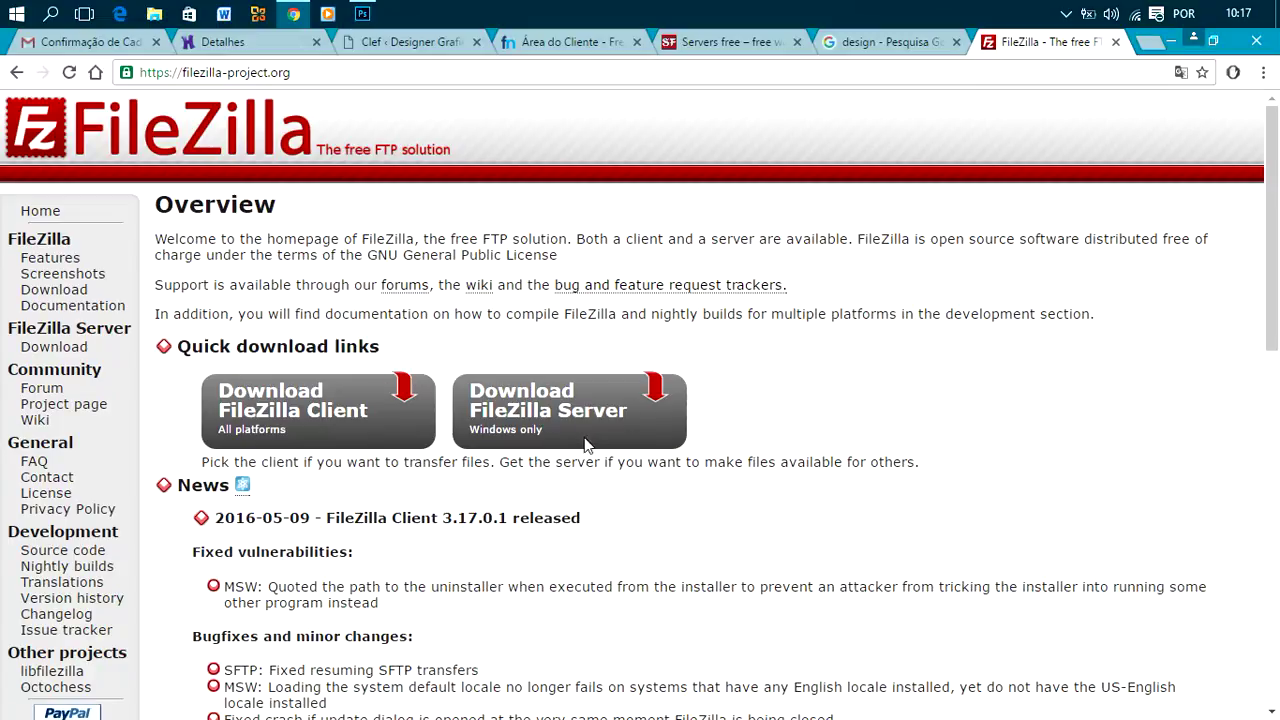
Download the Windows (64bit) installer of FileZilla Client, skipping the optional Ad-Aware New Tab offer
left_click(310, 424)
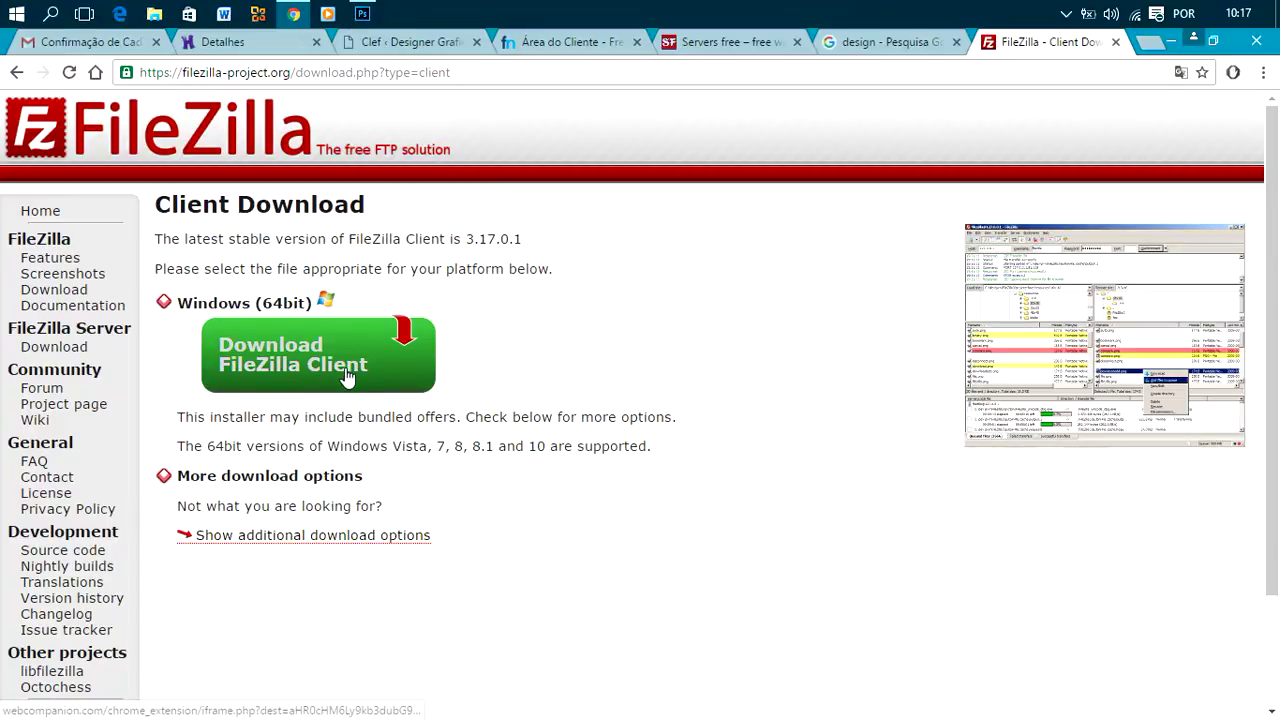
left_click(362, 368)
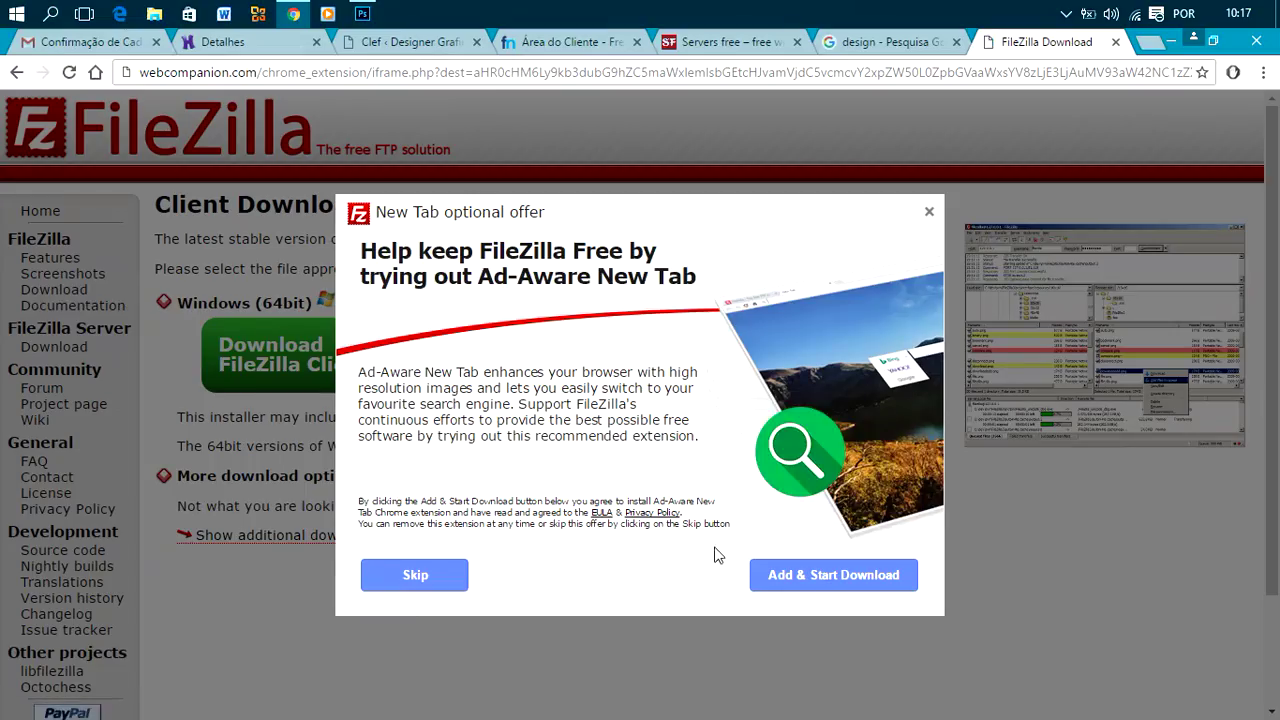
left_click(432, 578)
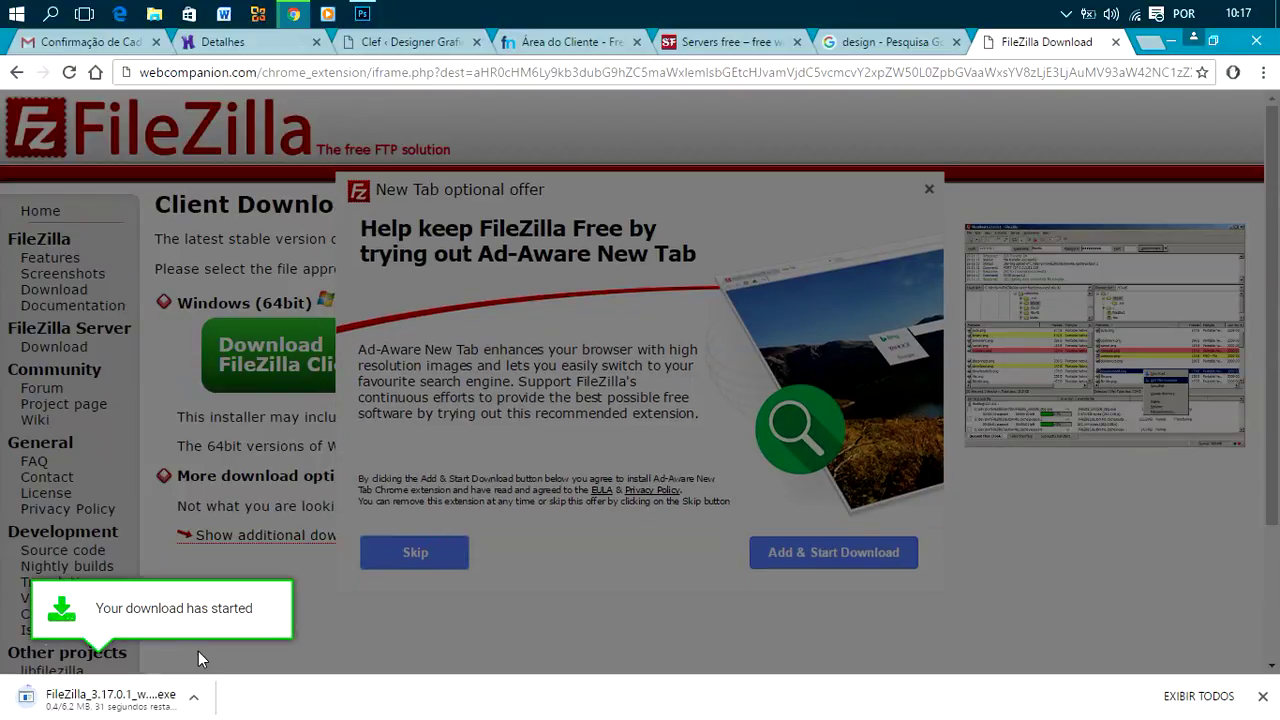
Set the FileZilla installer download to open automatically once it completes and let the setup start
left_click(194, 695)
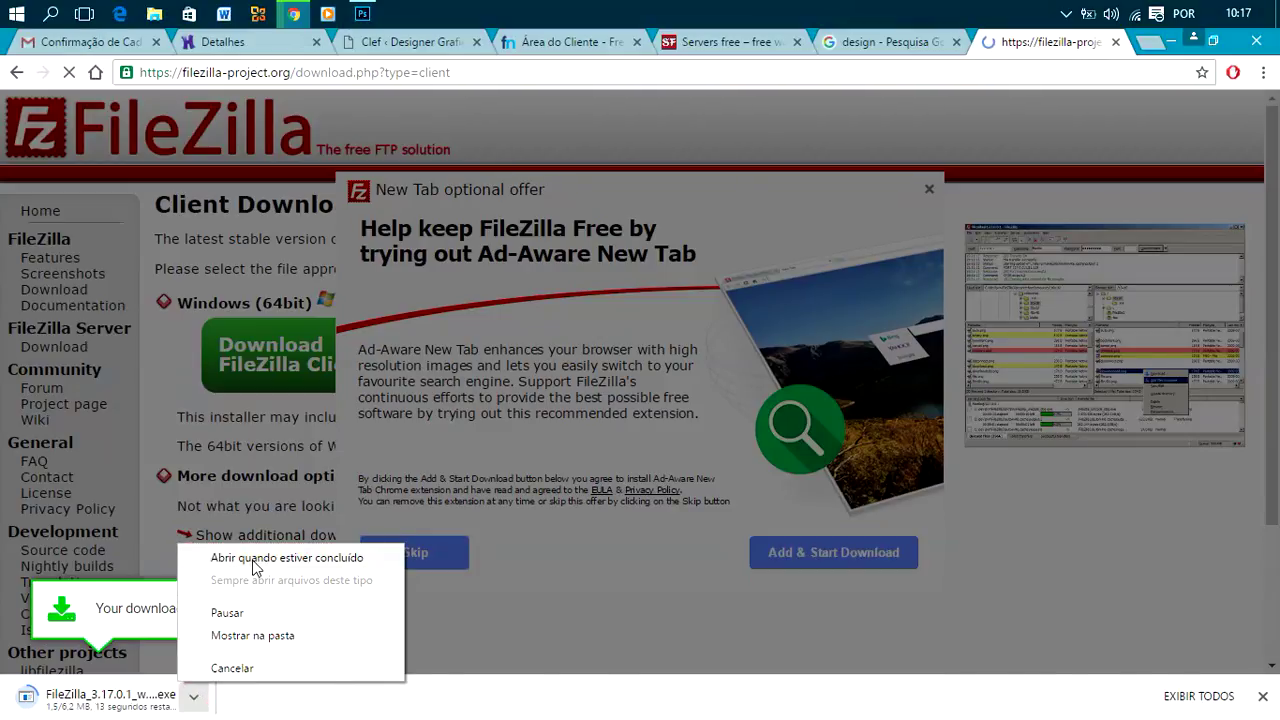
left_click(255, 560)
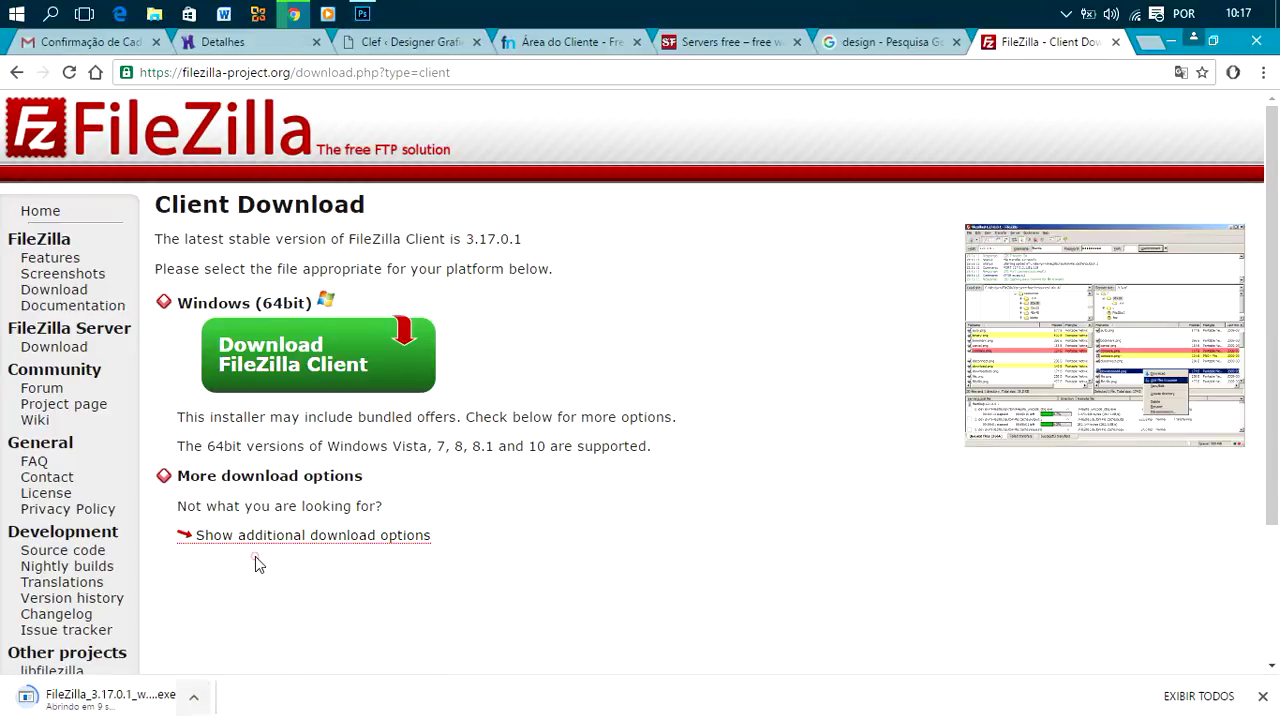
left_click(194, 698)
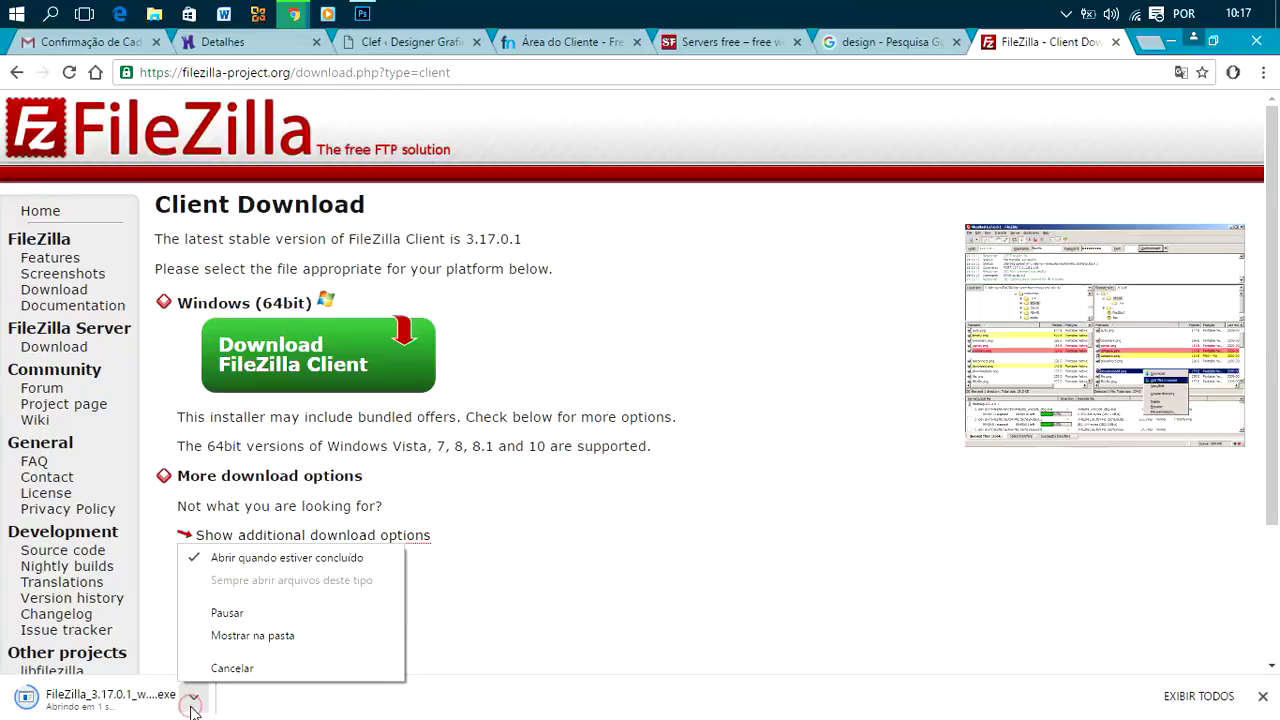
left_click(659, 483)
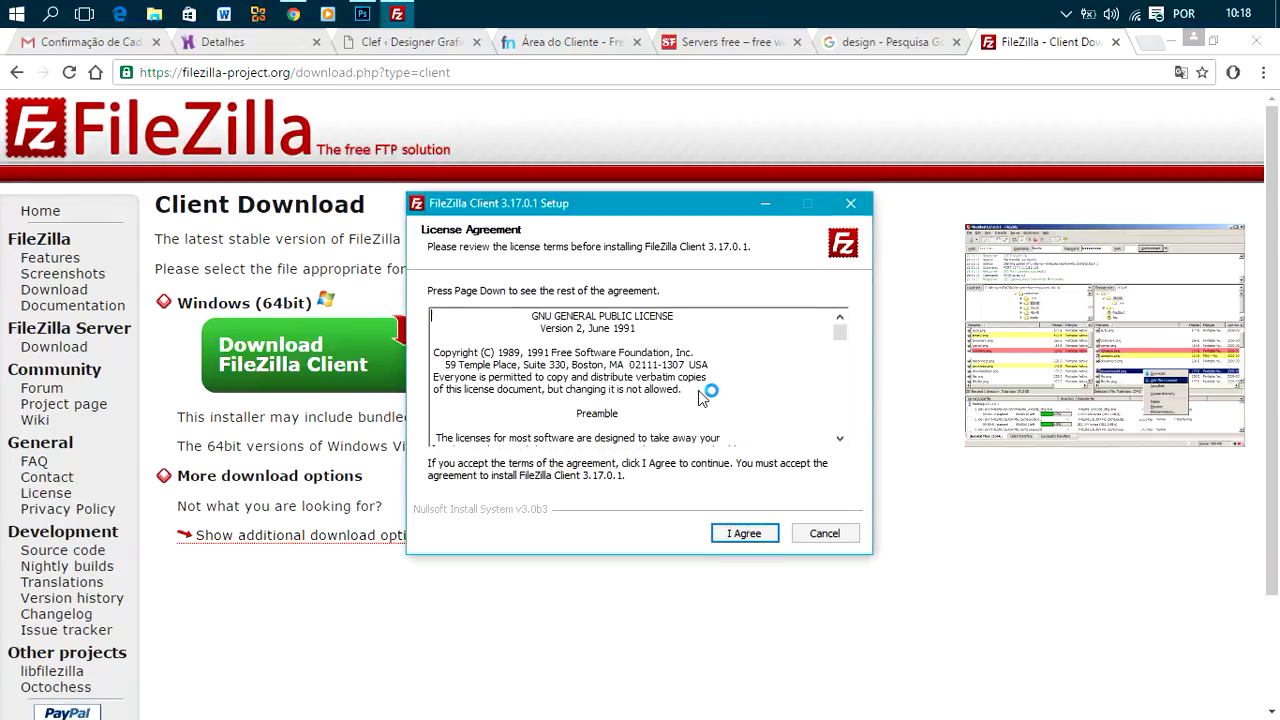
Install FileZilla Client for all users with the default folders, launching it at the end and dismissing its welcome window
left_click(757, 533)
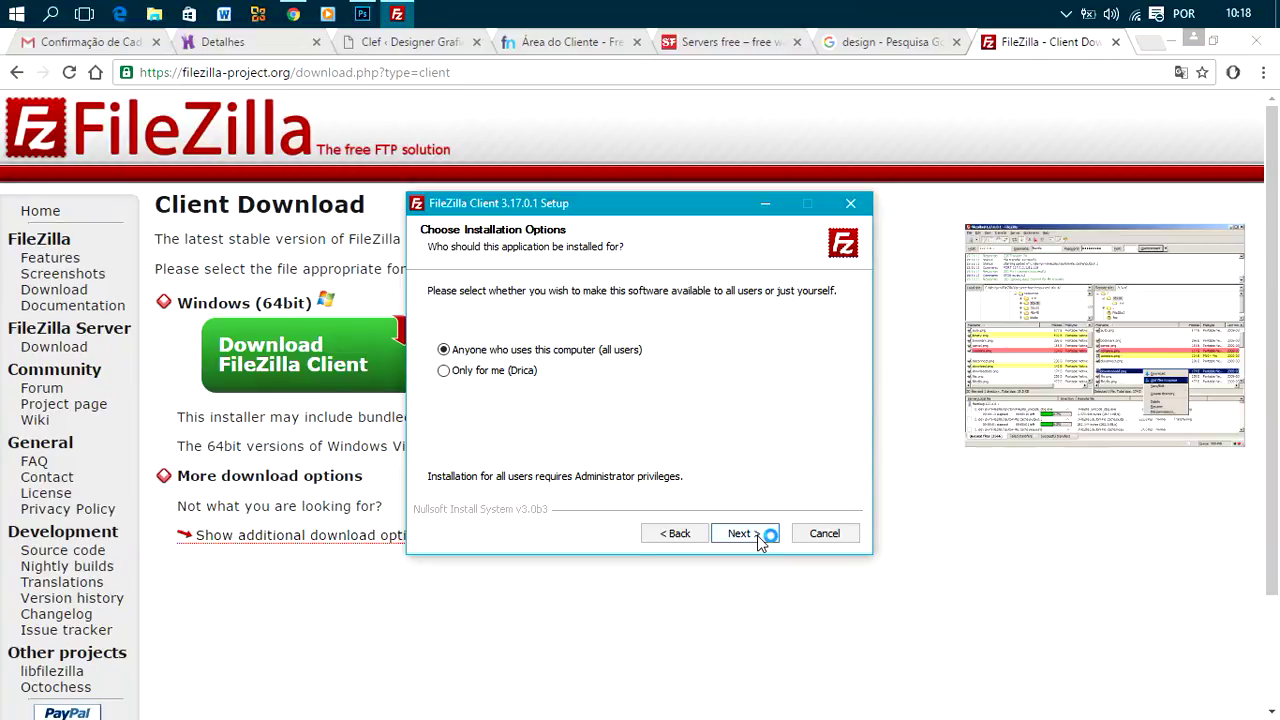
left_click(757, 535)
left_click(757, 535)
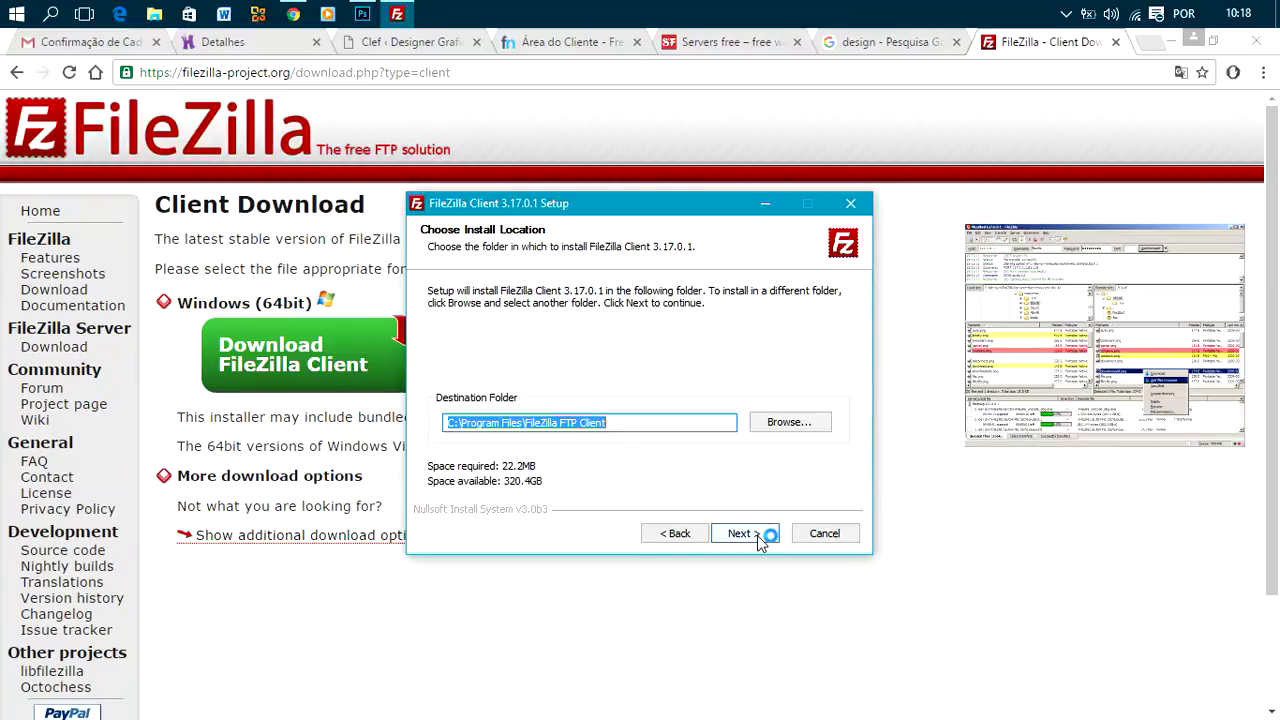
left_click(757, 535)
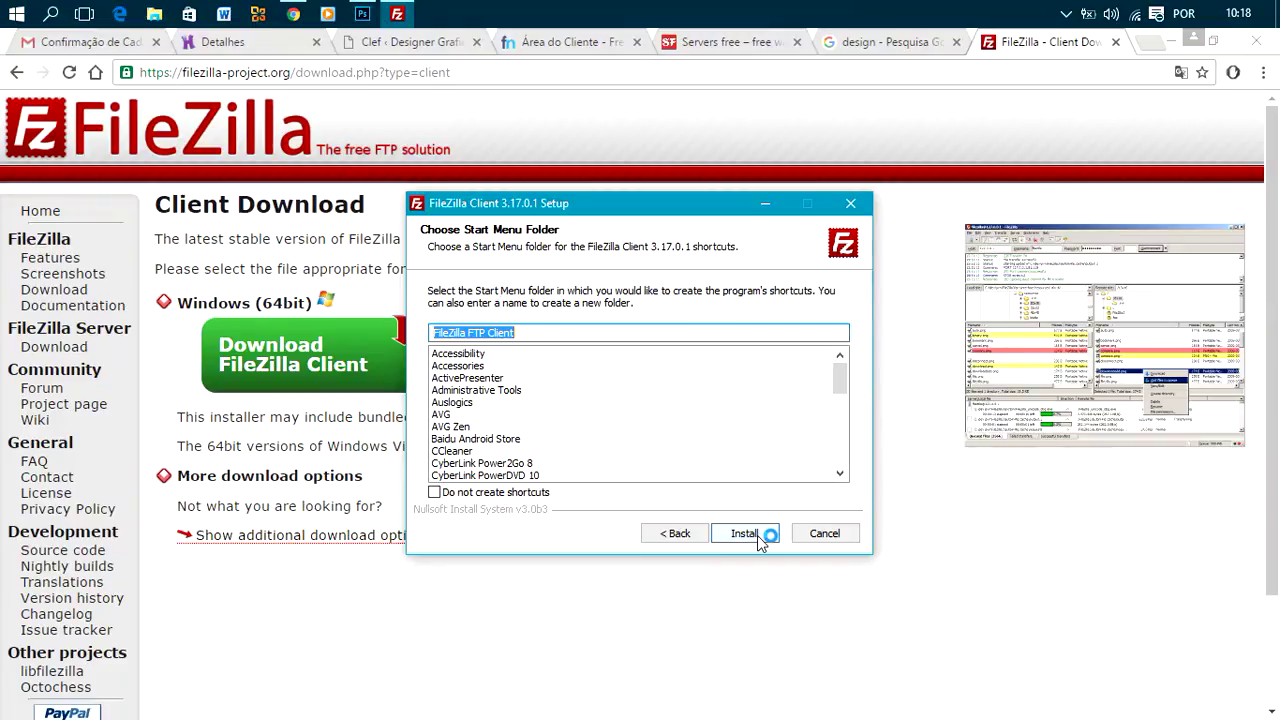
left_click(757, 535)
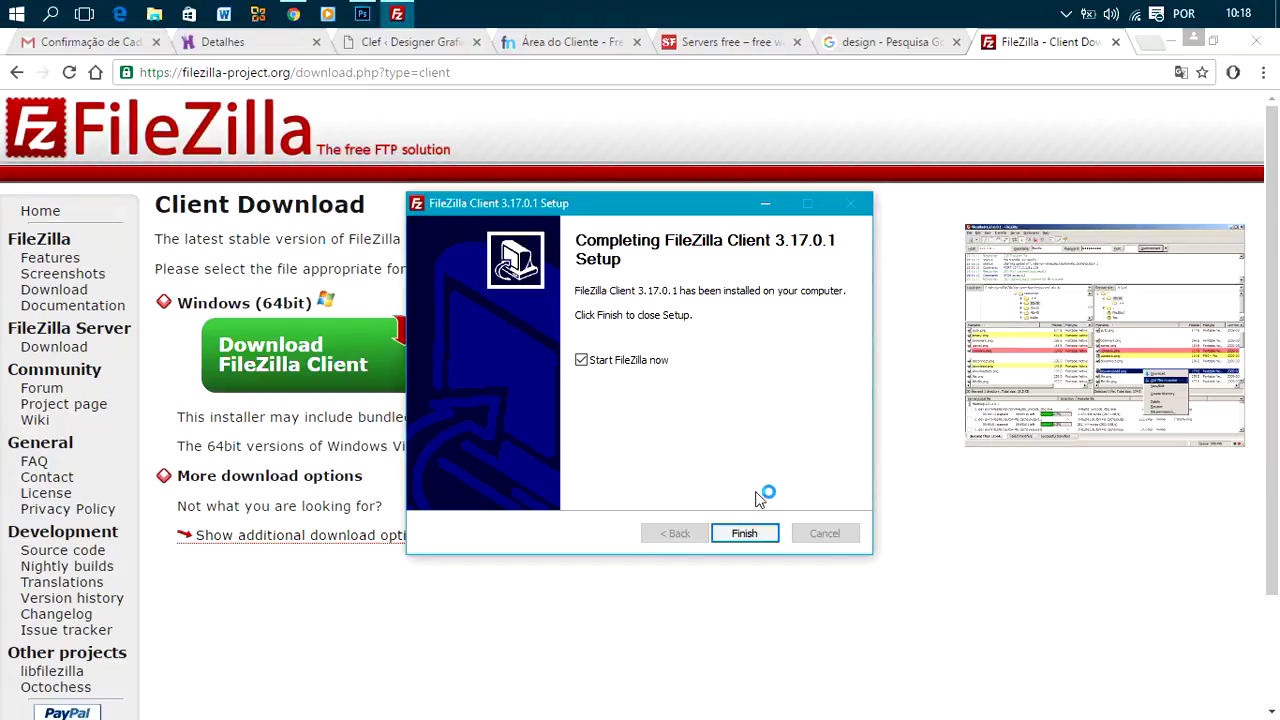
left_click(744, 533)
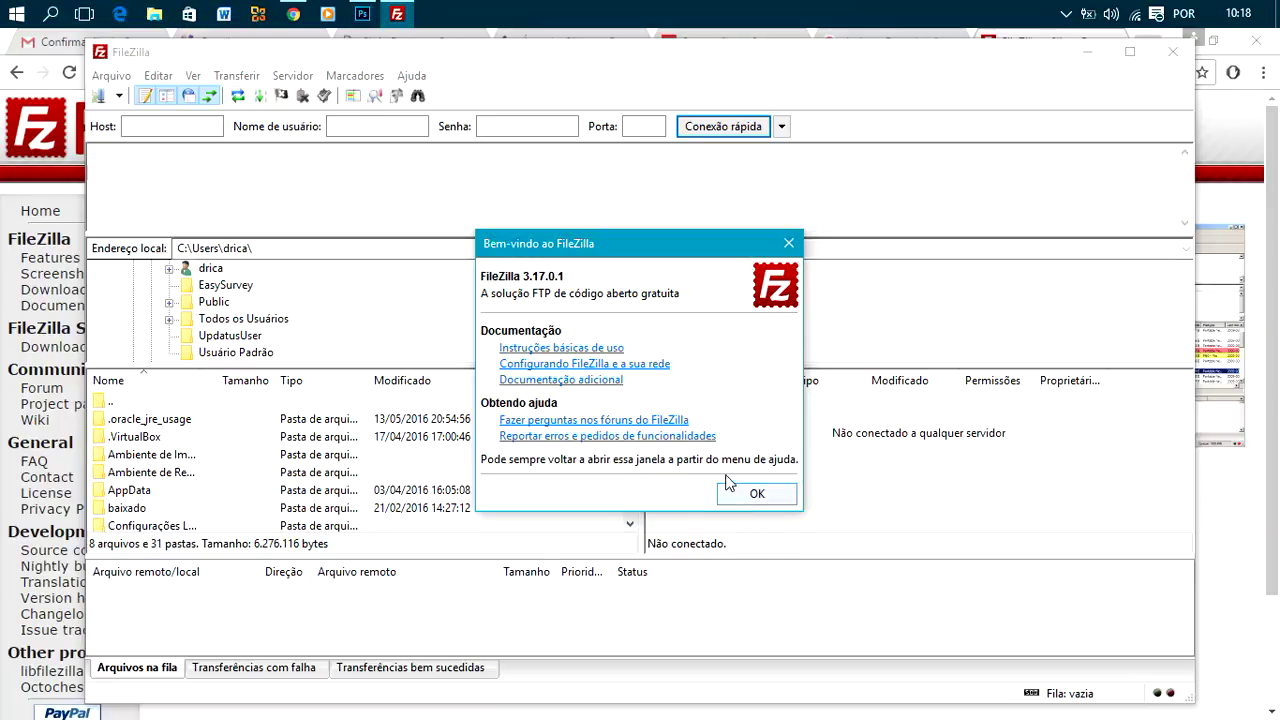
left_click(741, 489)
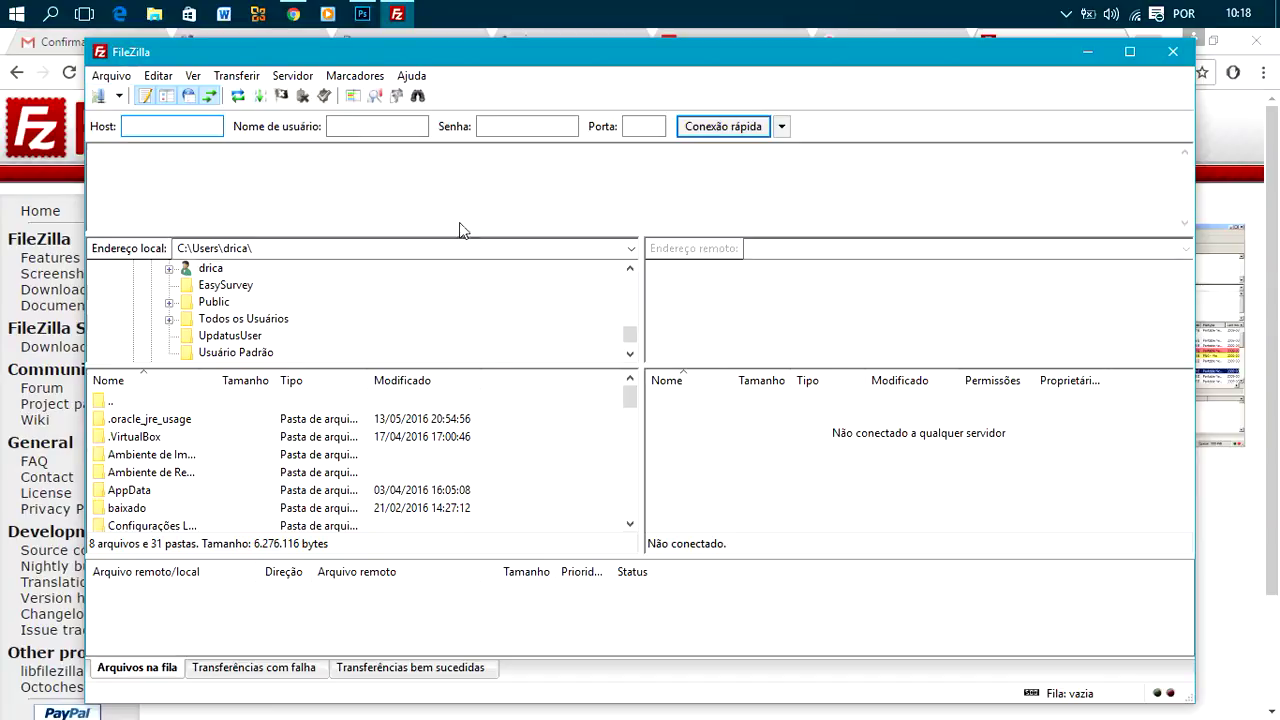
Create a new site entry named EmpresarioDesigner under Meus Sites in the Site Manager
left_click(111, 76)
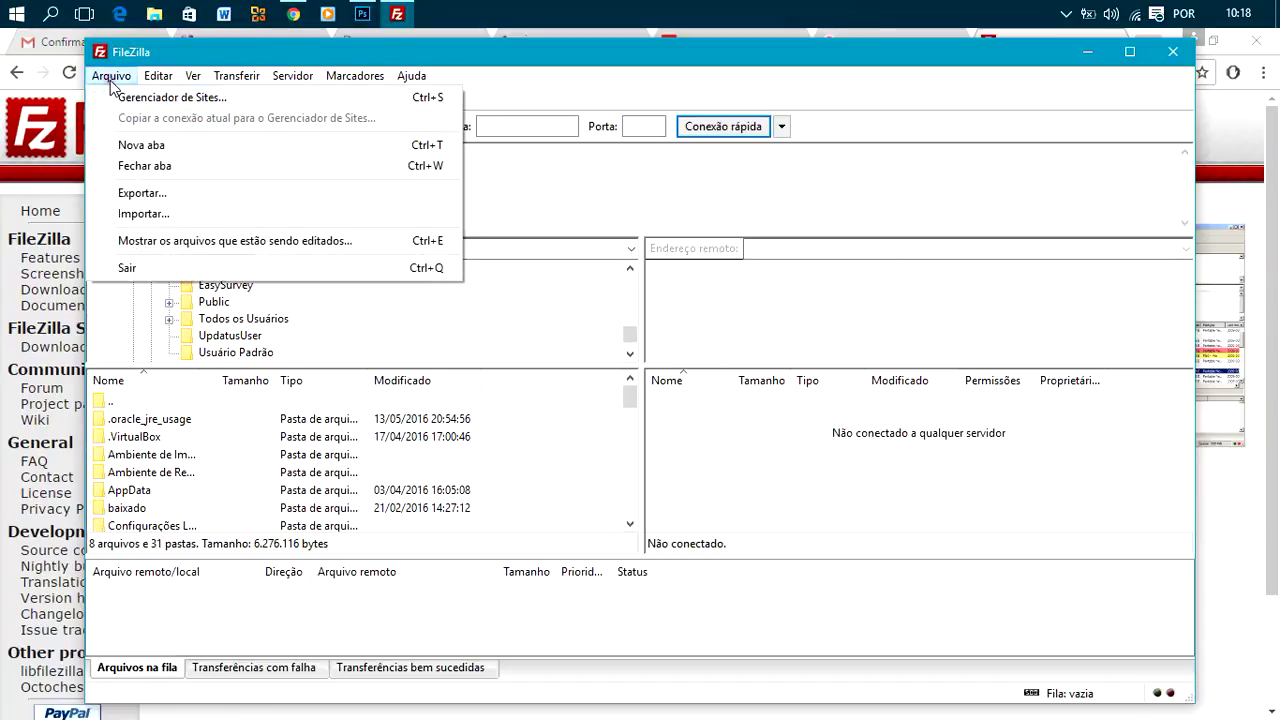
left_click(160, 97)
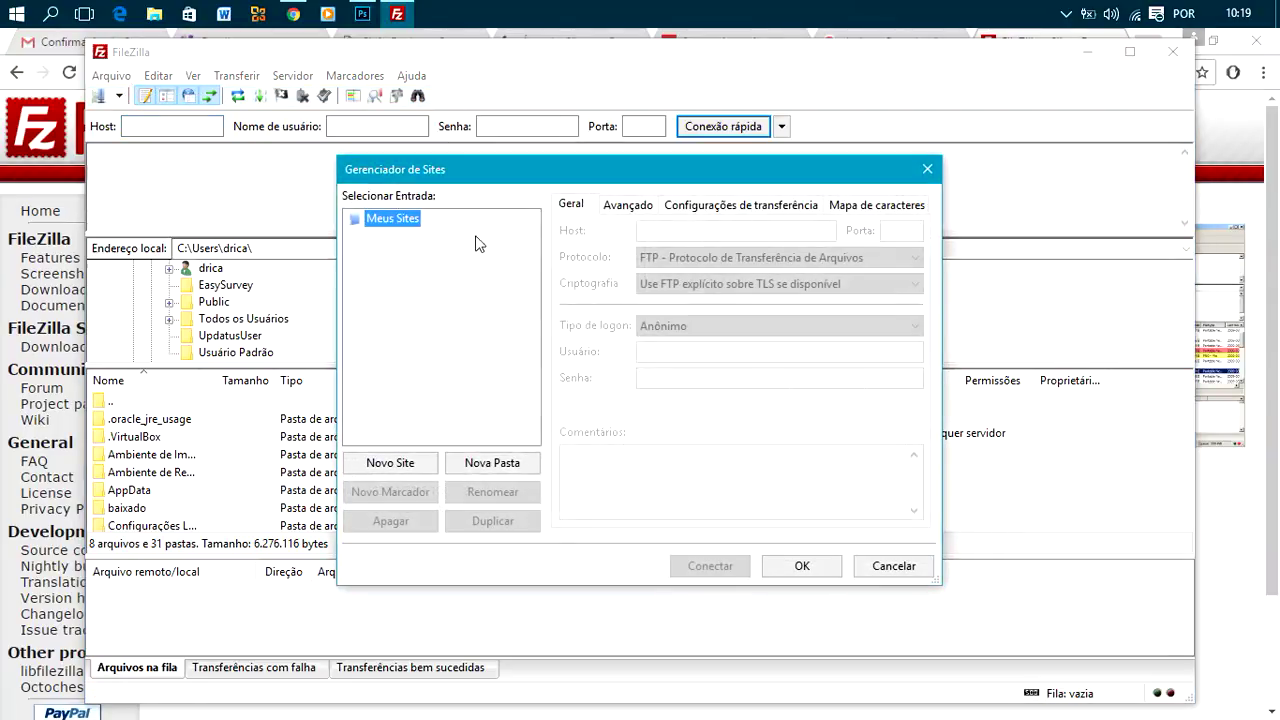
left_click(408, 463)
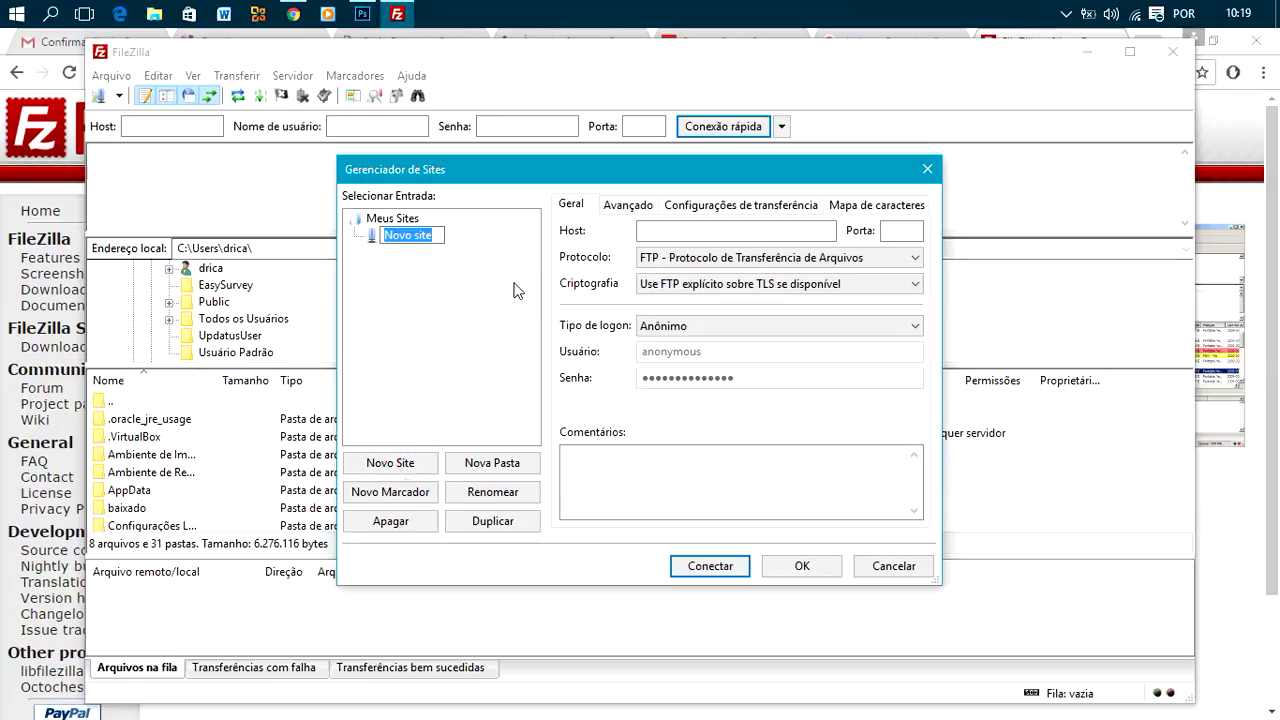
type("Emp")
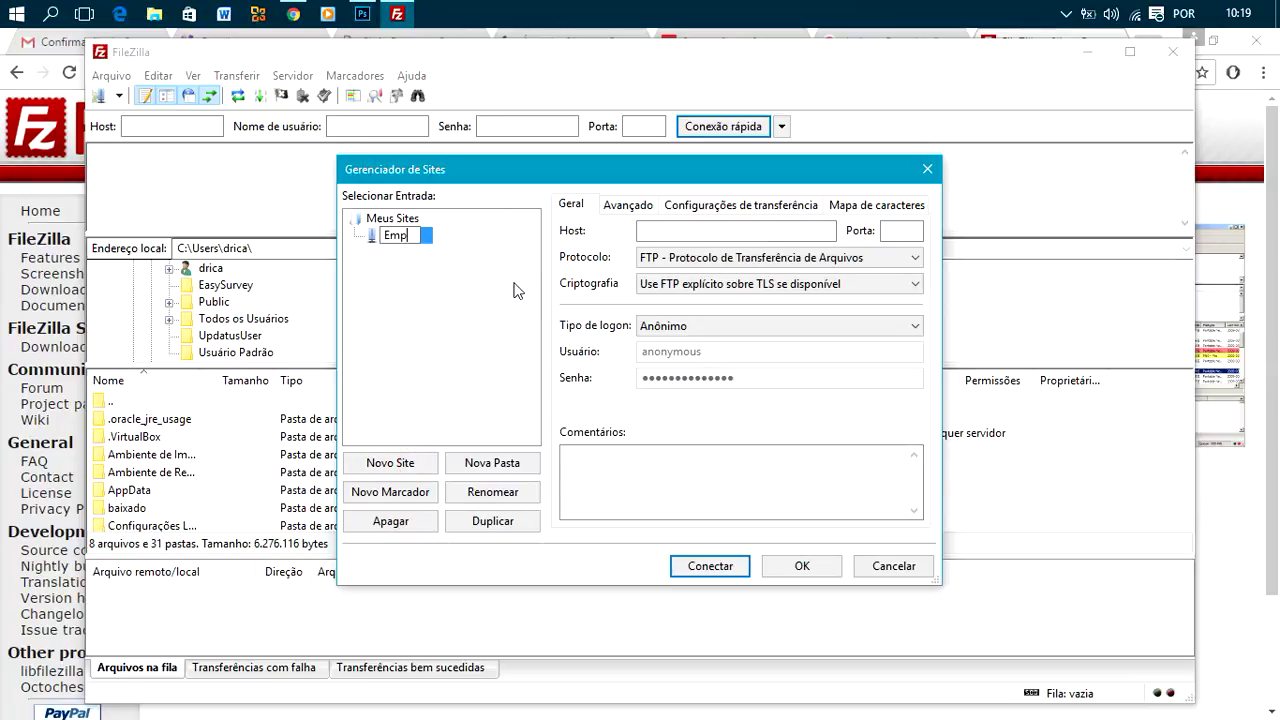
type("resarioDes")
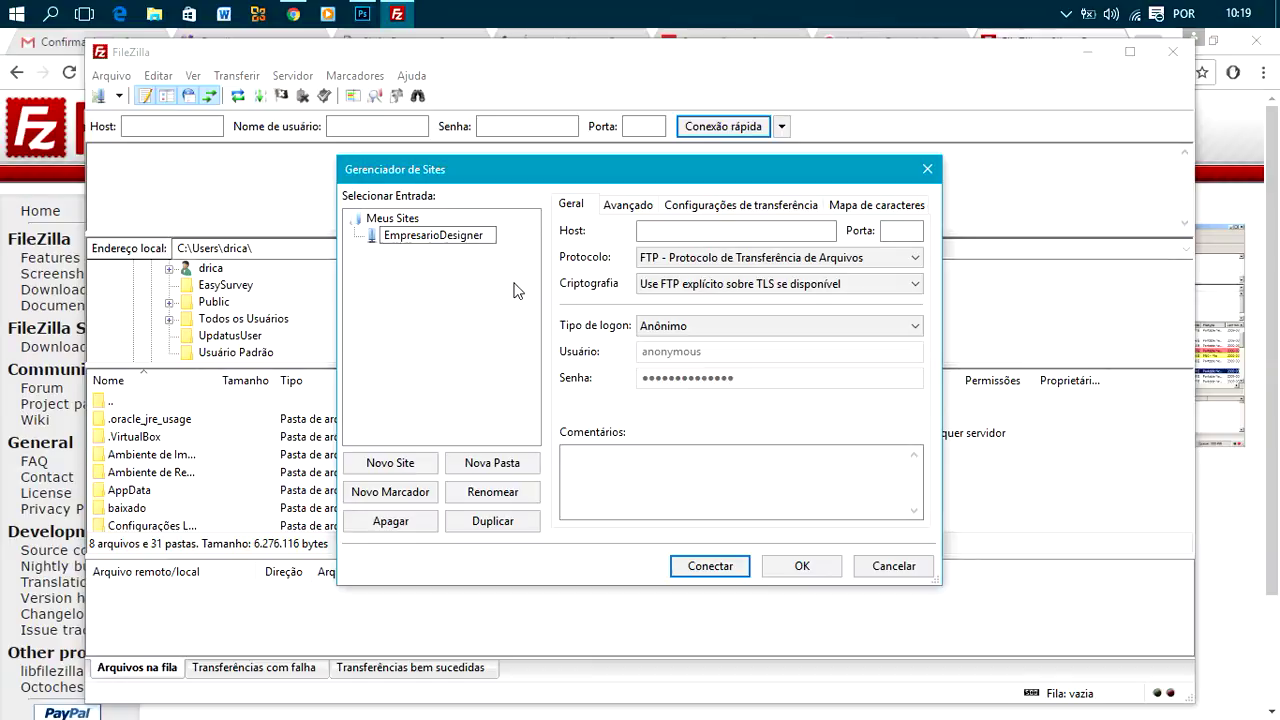
type("igner")
left_click(672, 231)
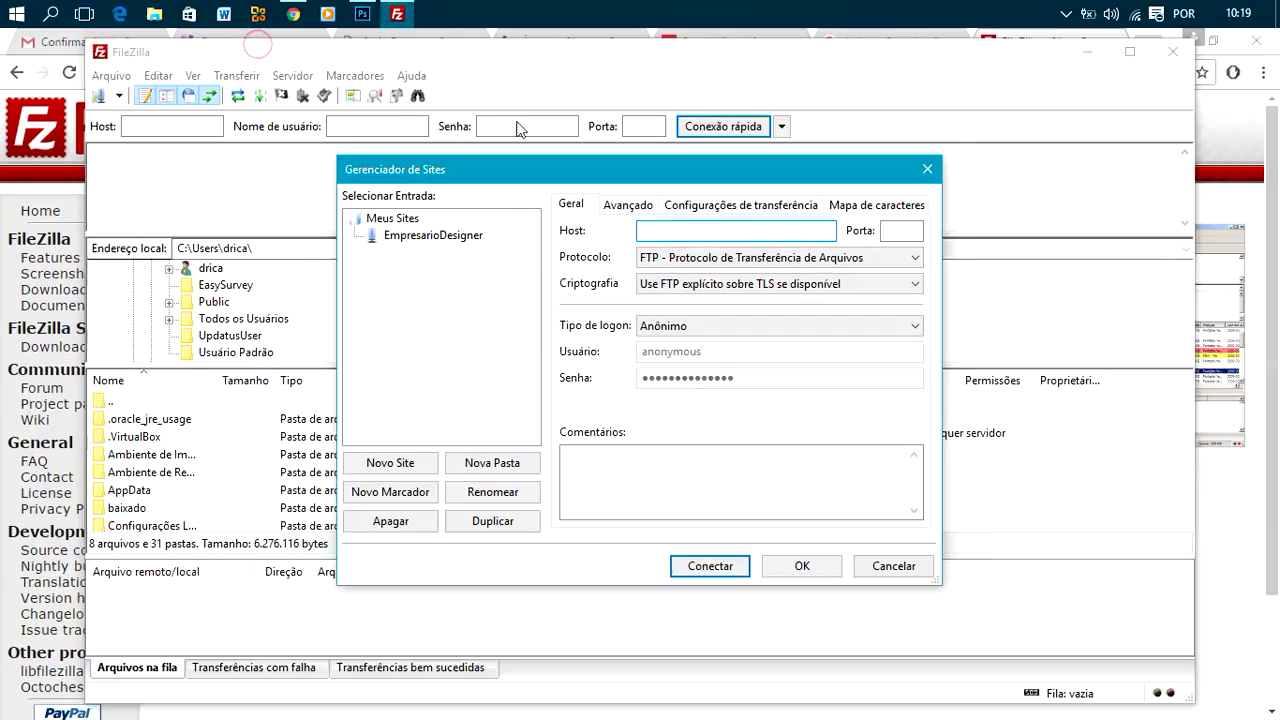
Move the Site Manager dialog aside and switch to the Hostinger account's Detalhes page in Chrome
left_click(1038, 62)
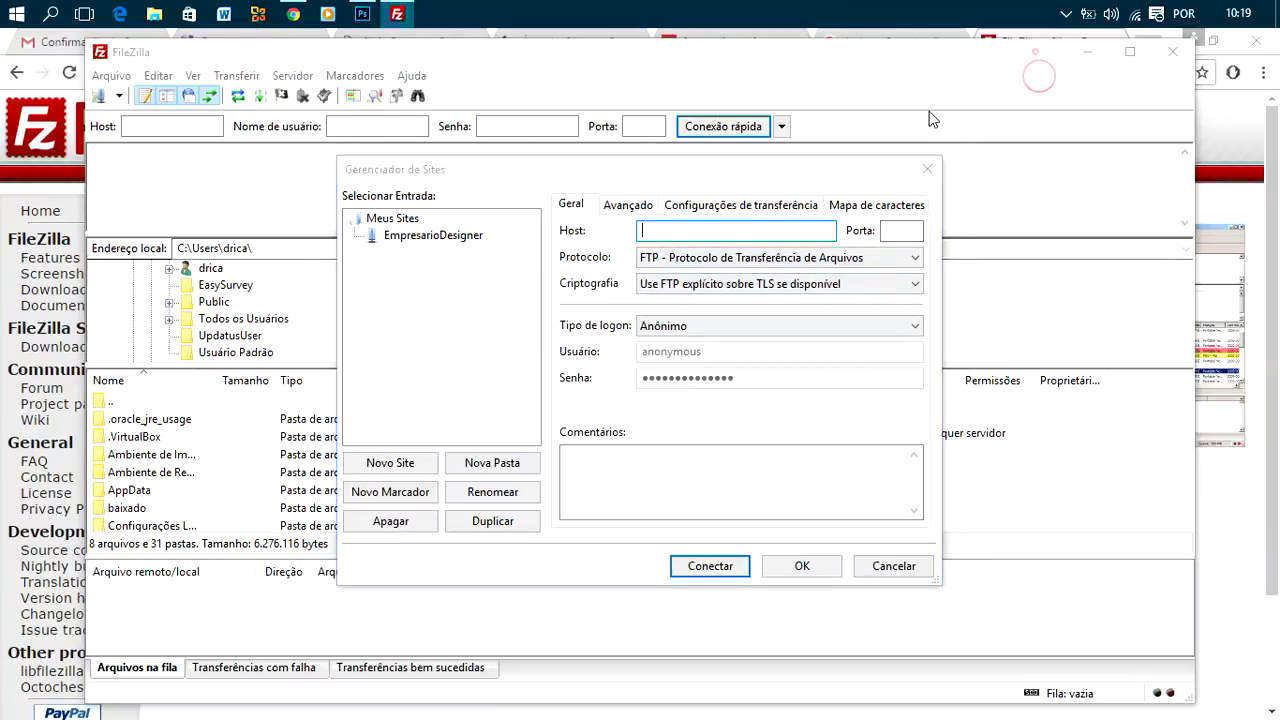
left_click_drag(817, 181, 885, 189)
left_click(215, 100)
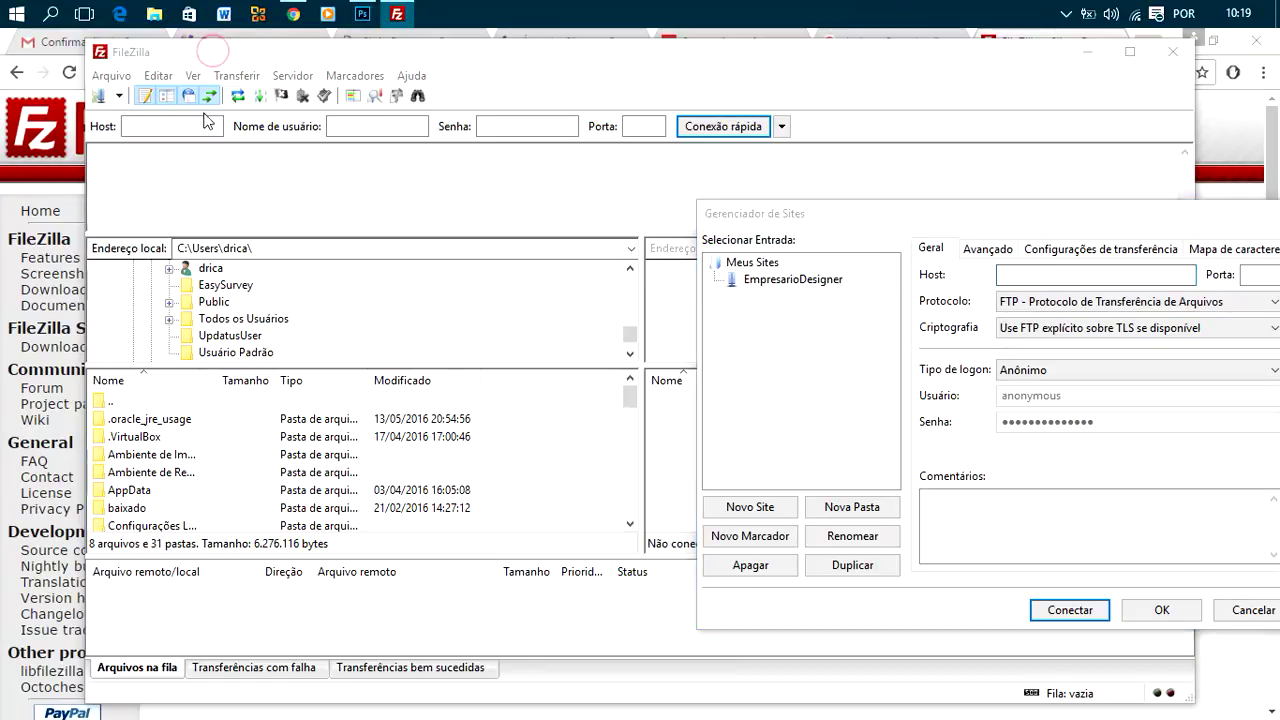
left_click(30, 50)
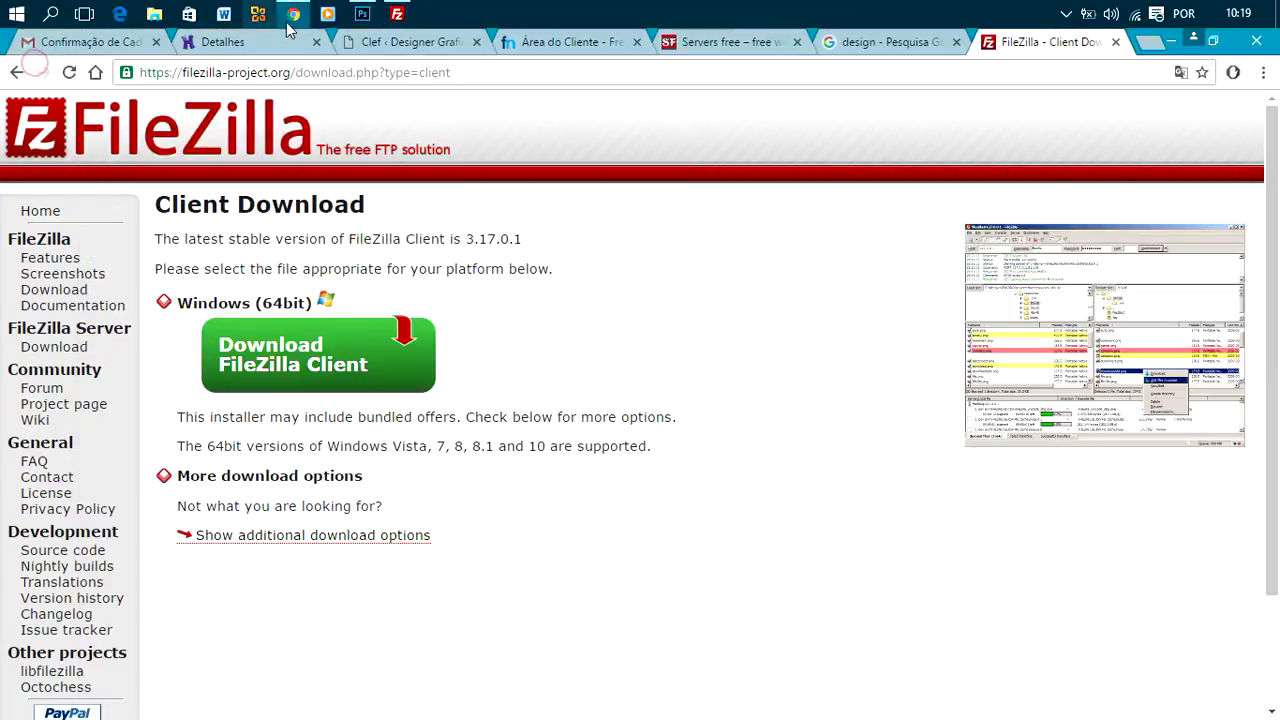
left_click(220, 45)
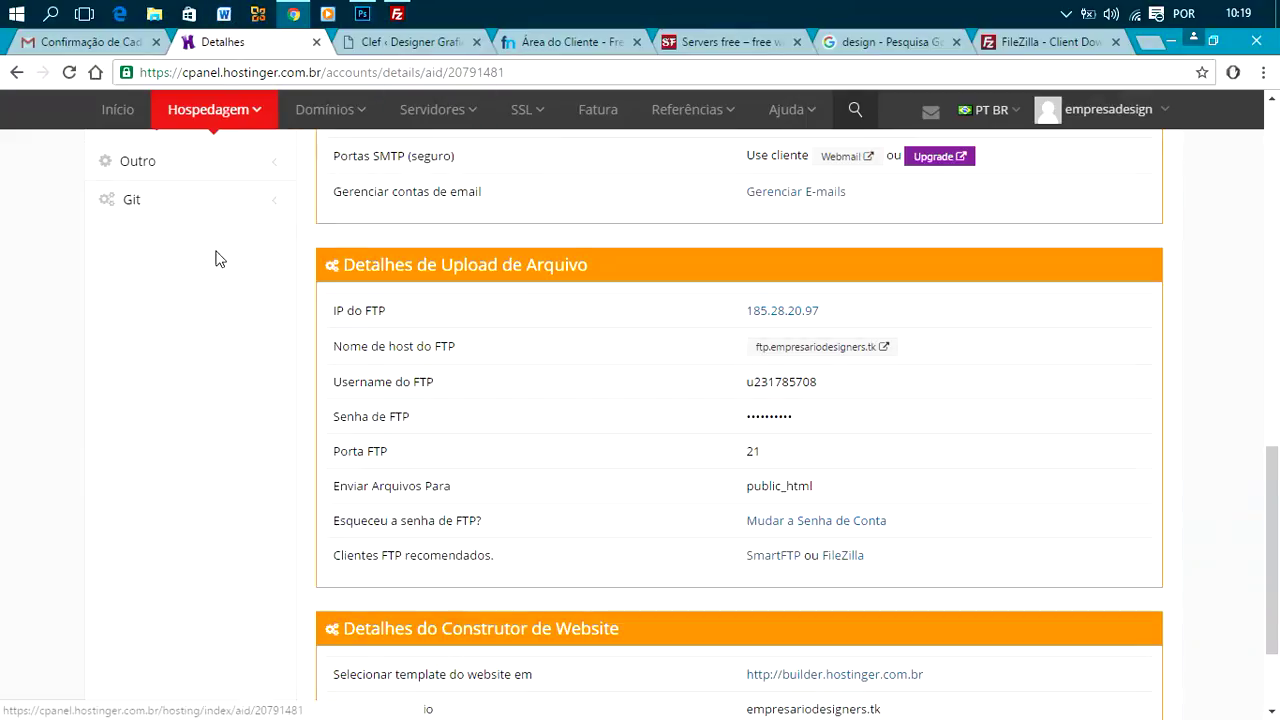
Copy the link address of the FTP host name listed under Detalhes de Upload de Arquivo
scroll(273, 205, "up", 6)
scroll(273, 205, "up", 4)
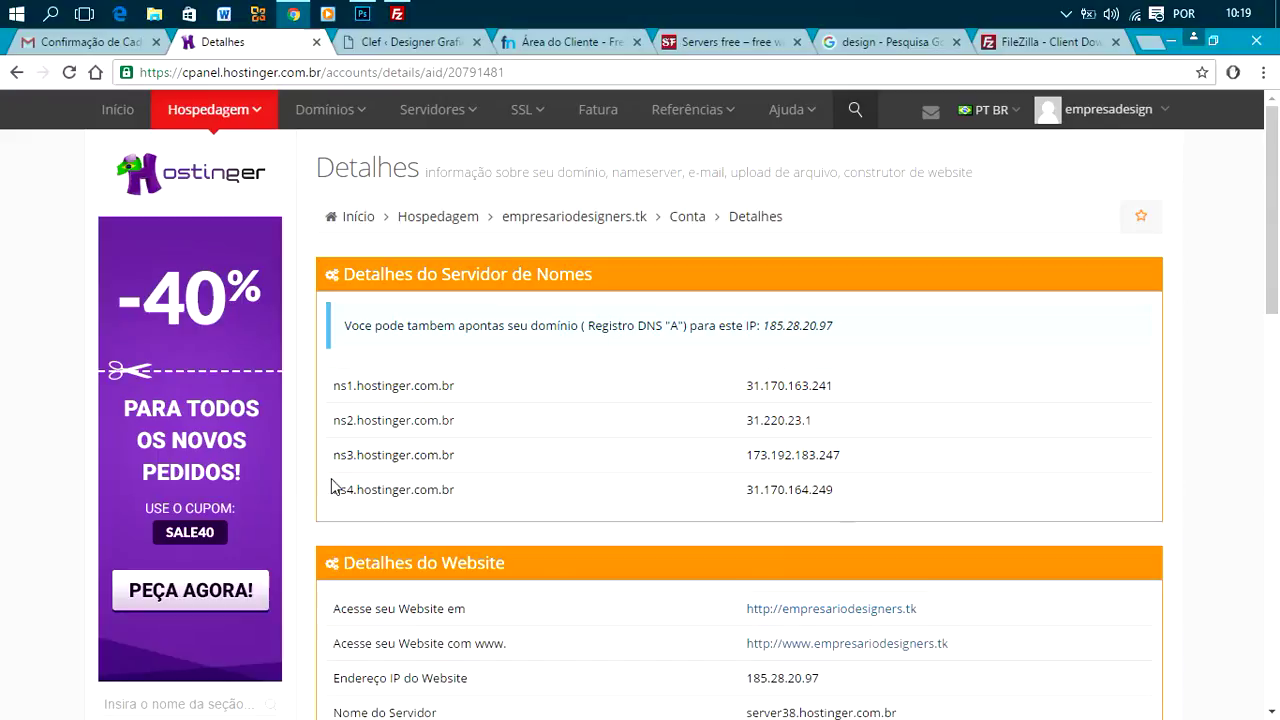
scroll(417, 497, "down", 3)
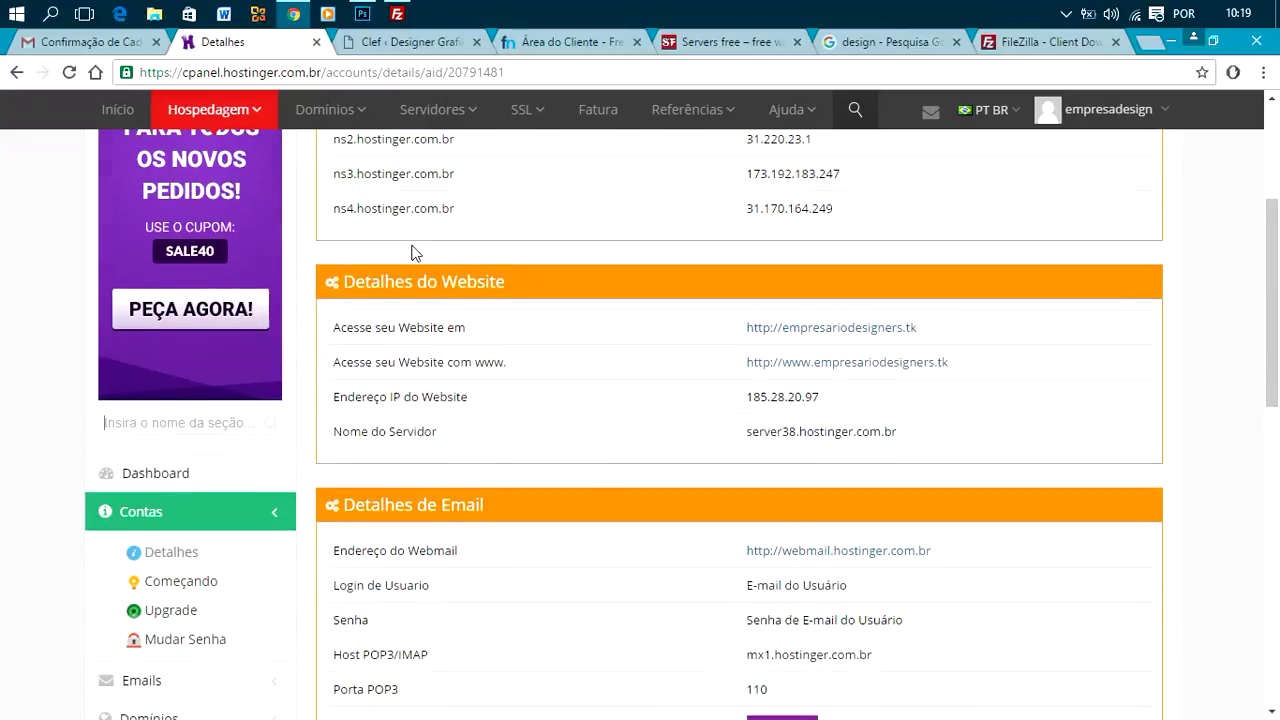
scroll(415, 251, "down", 8)
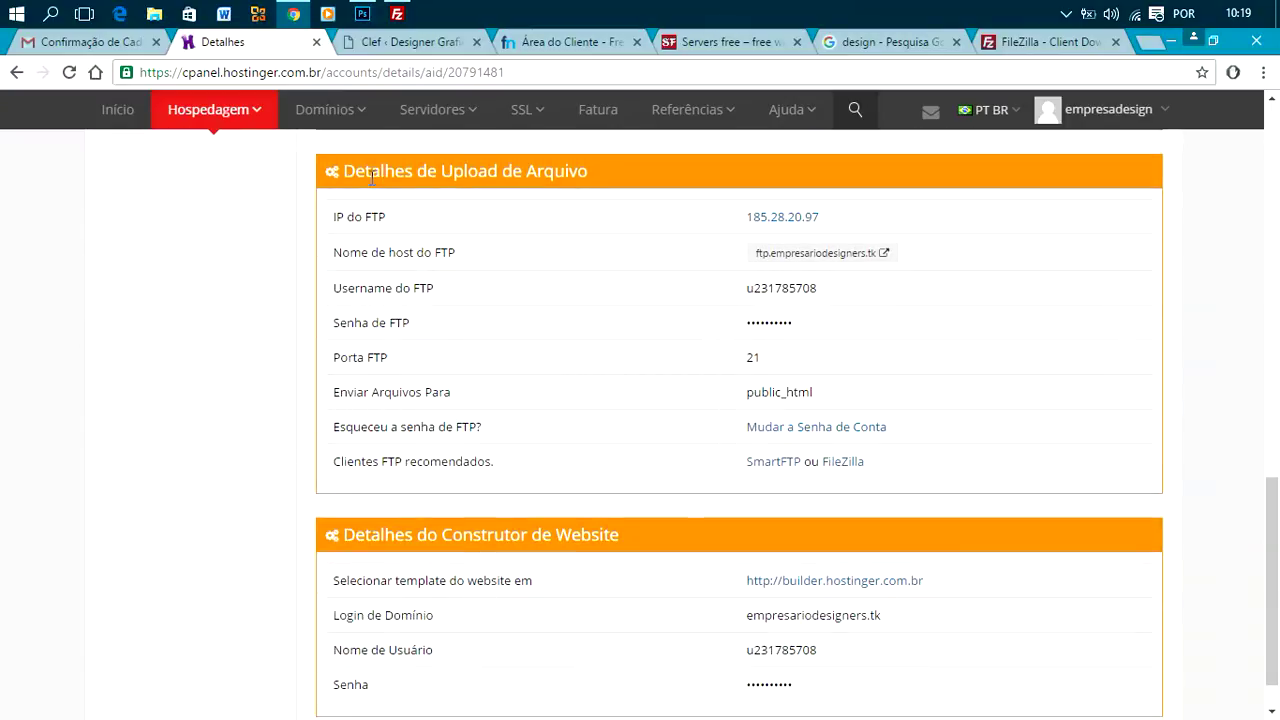
scroll(477, 274, "down", 1)
scroll(474, 300, "up", 2)
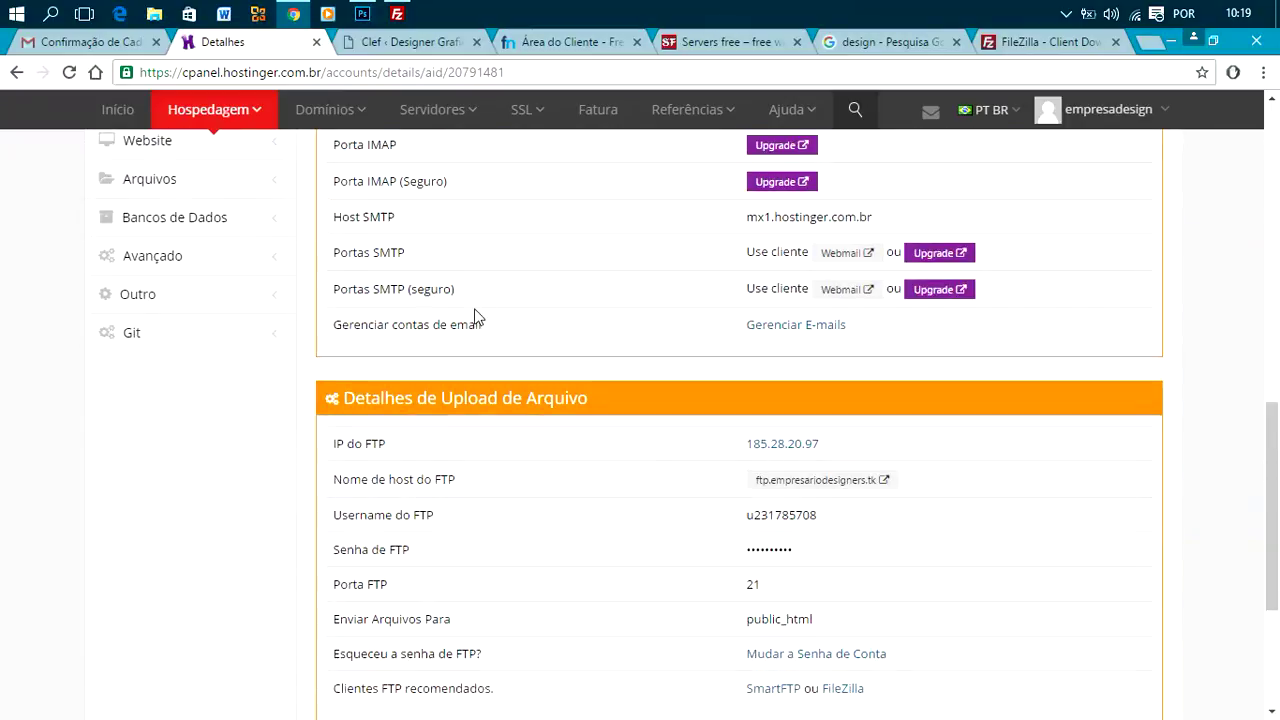
scroll(485, 316, "down", 1)
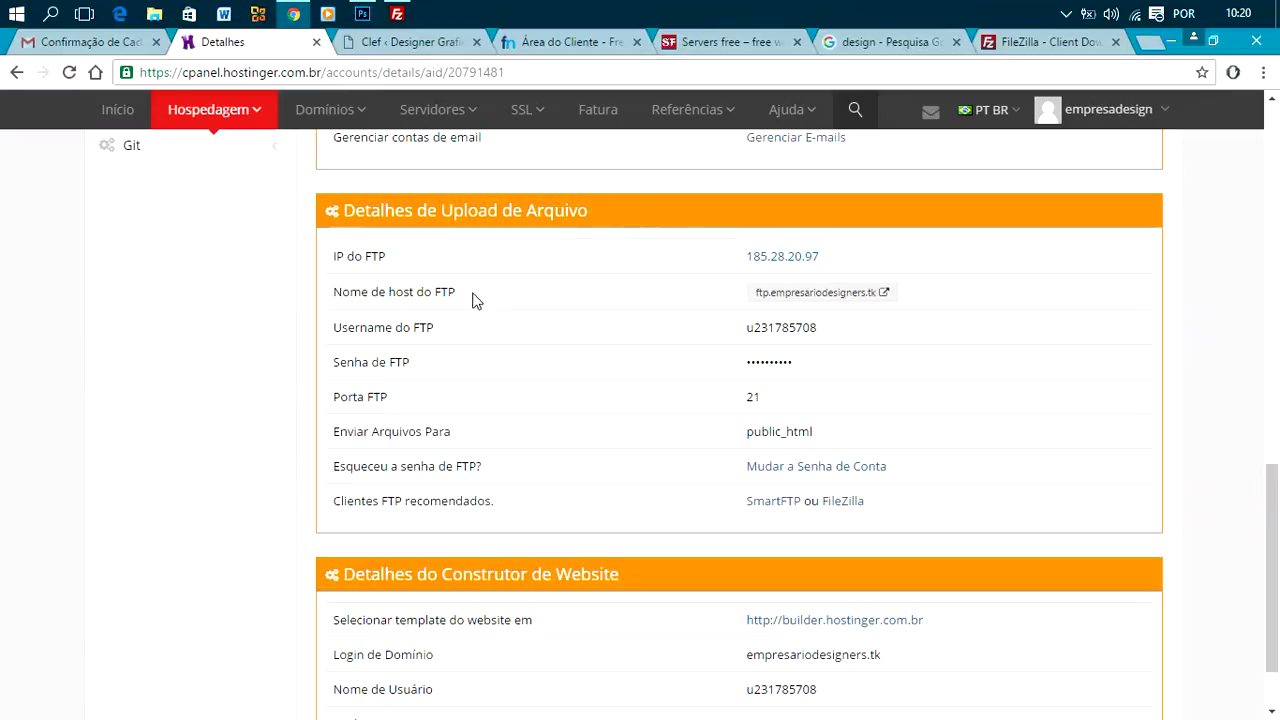
right_click(798, 296)
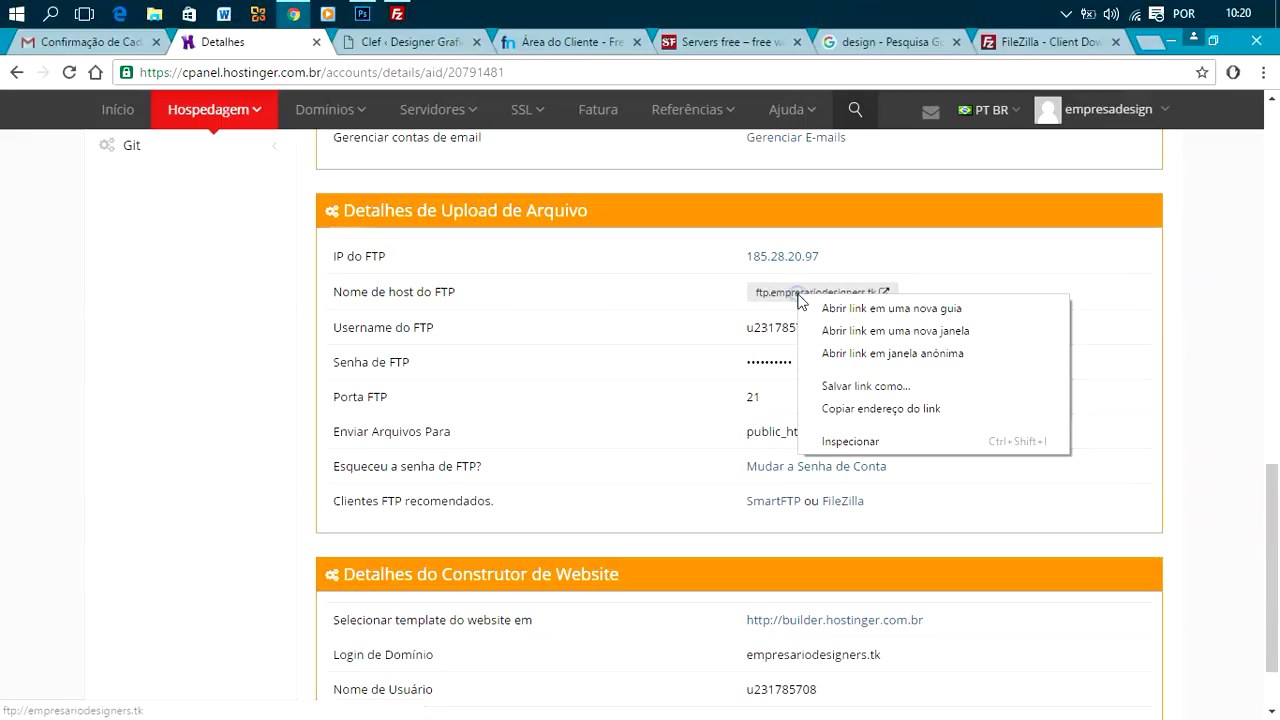
left_click(721, 324)
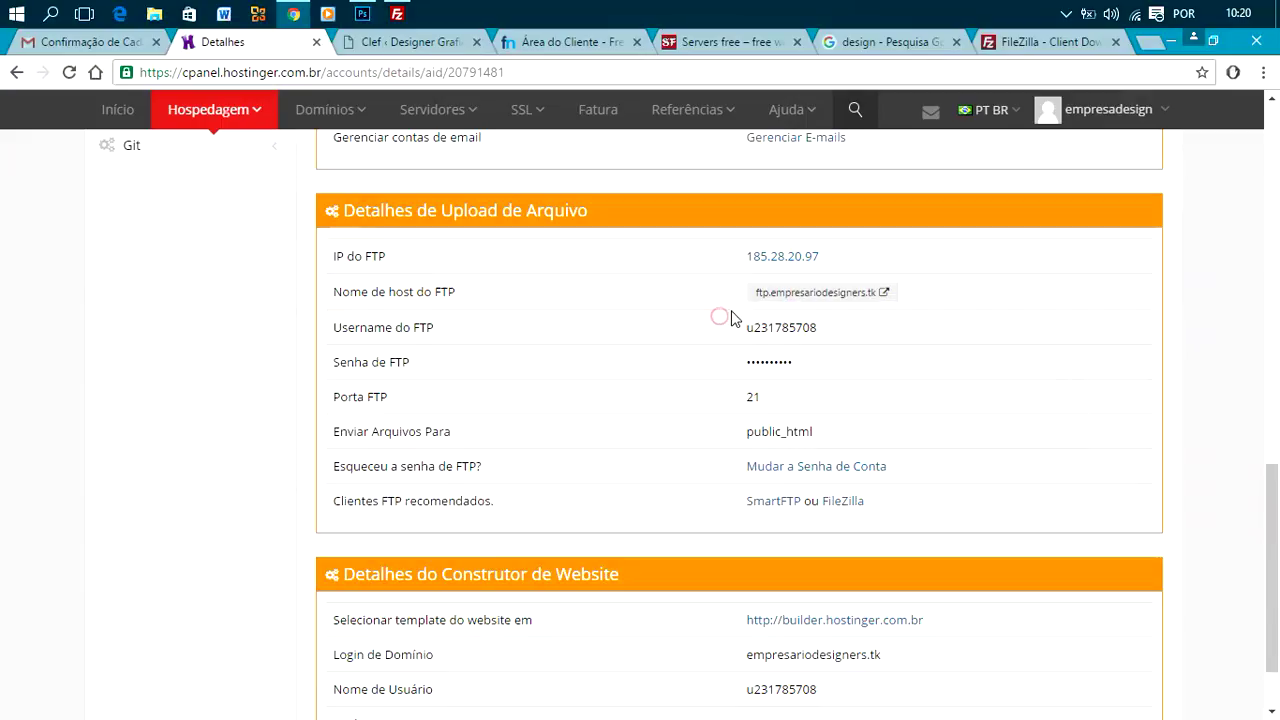
right_click(776, 295)
left_click(866, 418)
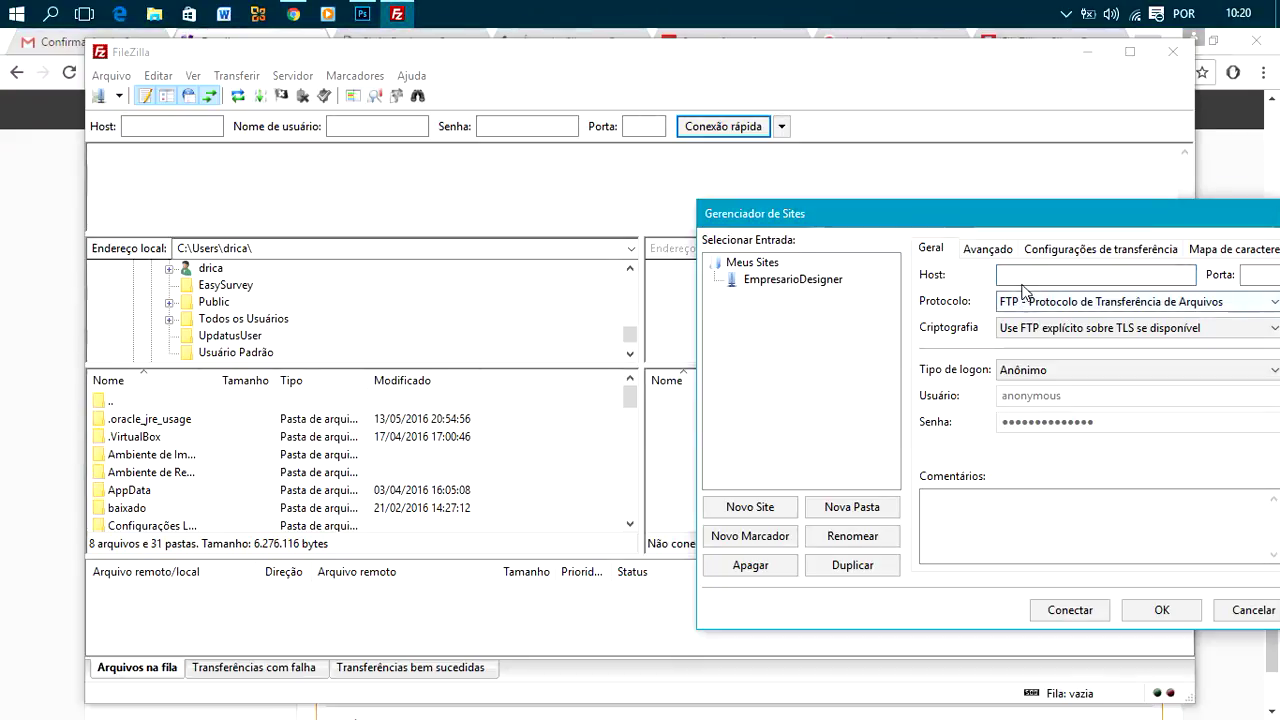
Enter ftp://empresariodesigners.tk/ as the site's host and copy the FTP username from the Hostinger details page in Chrome
type("ftp://empresariodesigners.tk/")
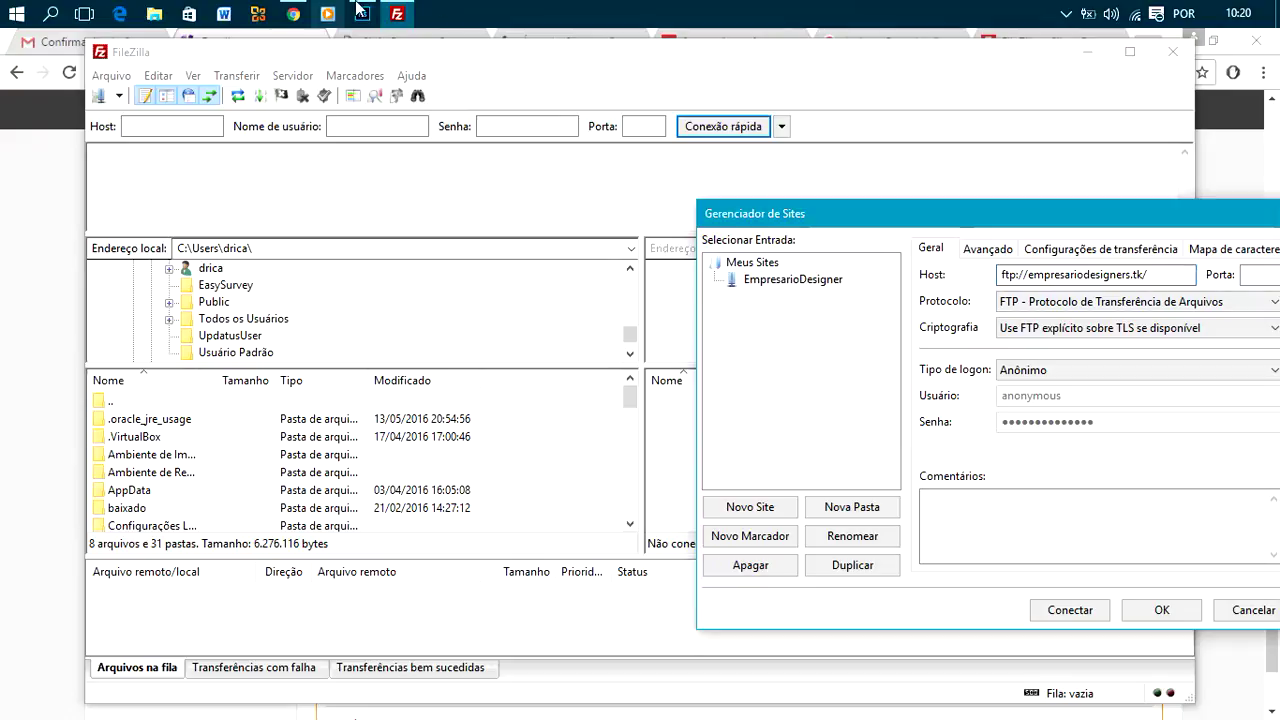
left_click(294, 14)
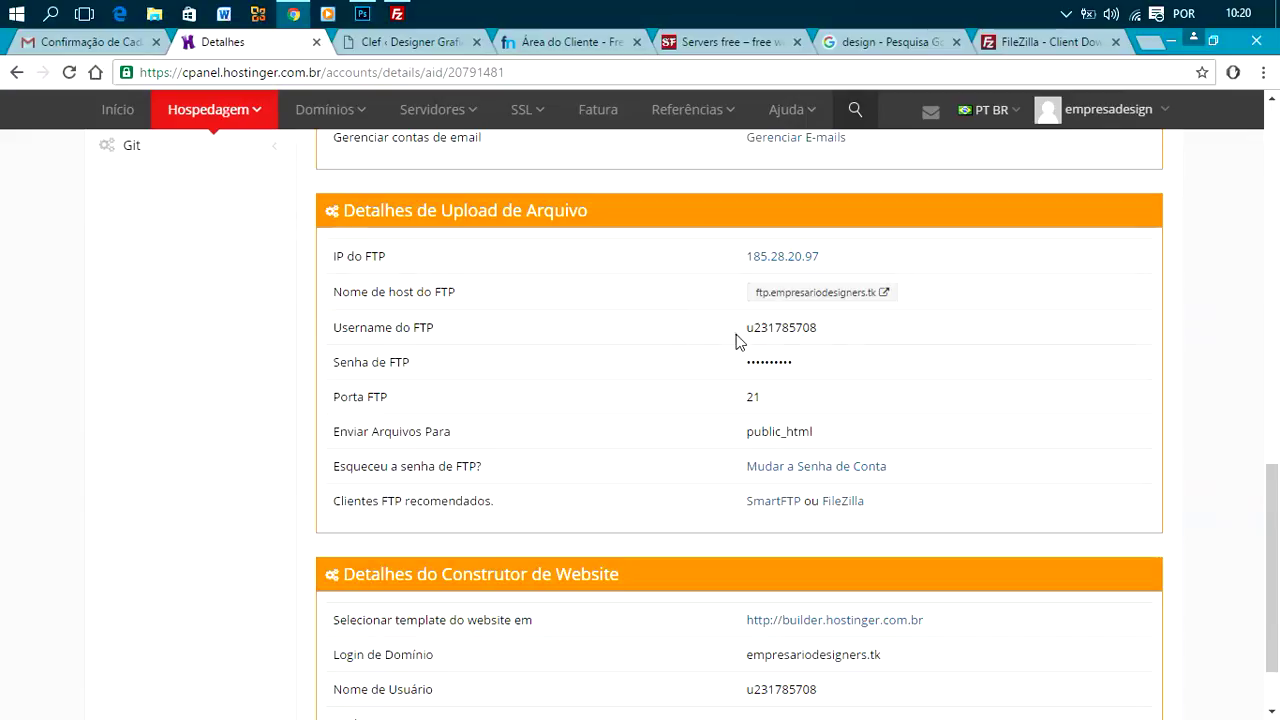
left_click_drag(737, 331, 854, 331)
right_click(805, 327)
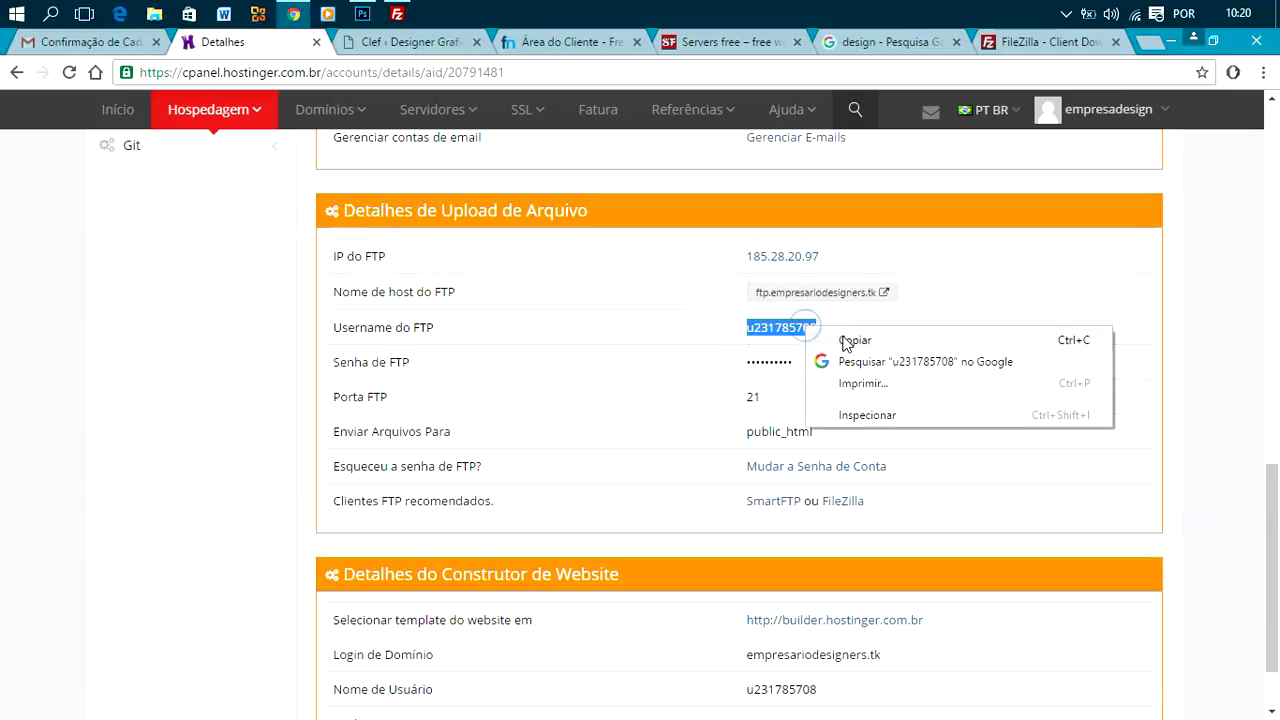
left_click(850, 341)
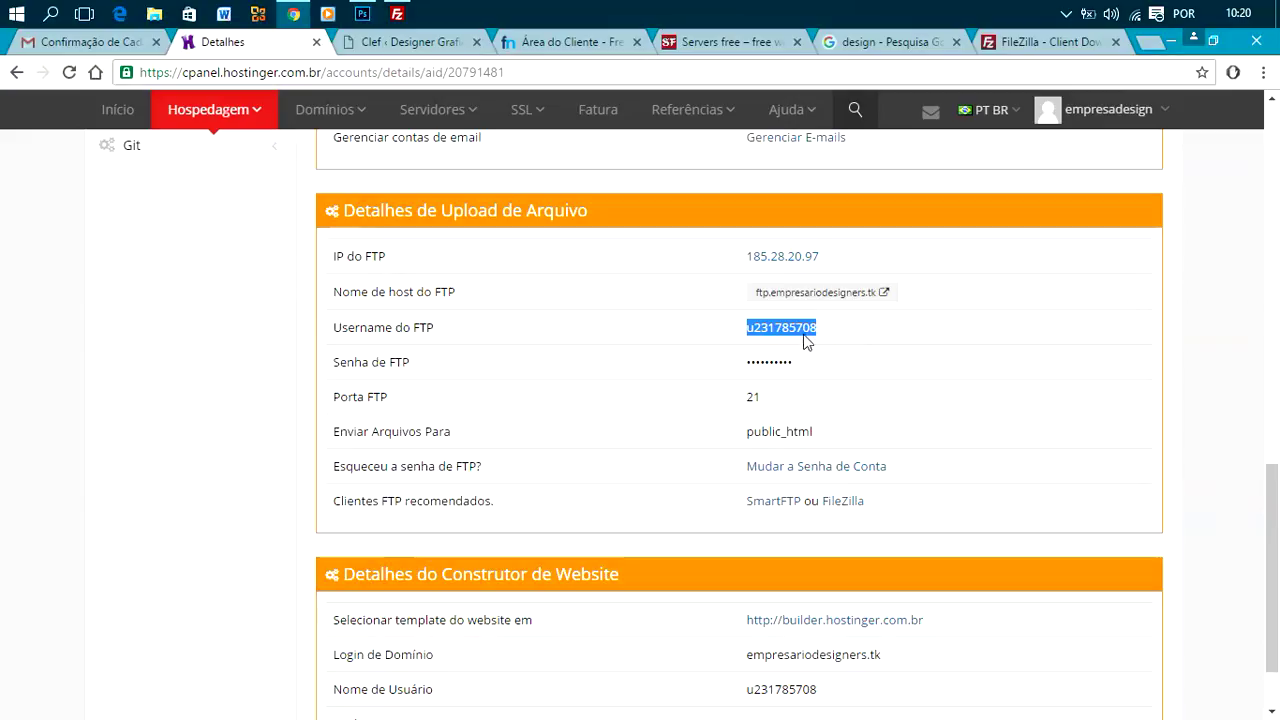
right_click(803, 334)
left_click(848, 342)
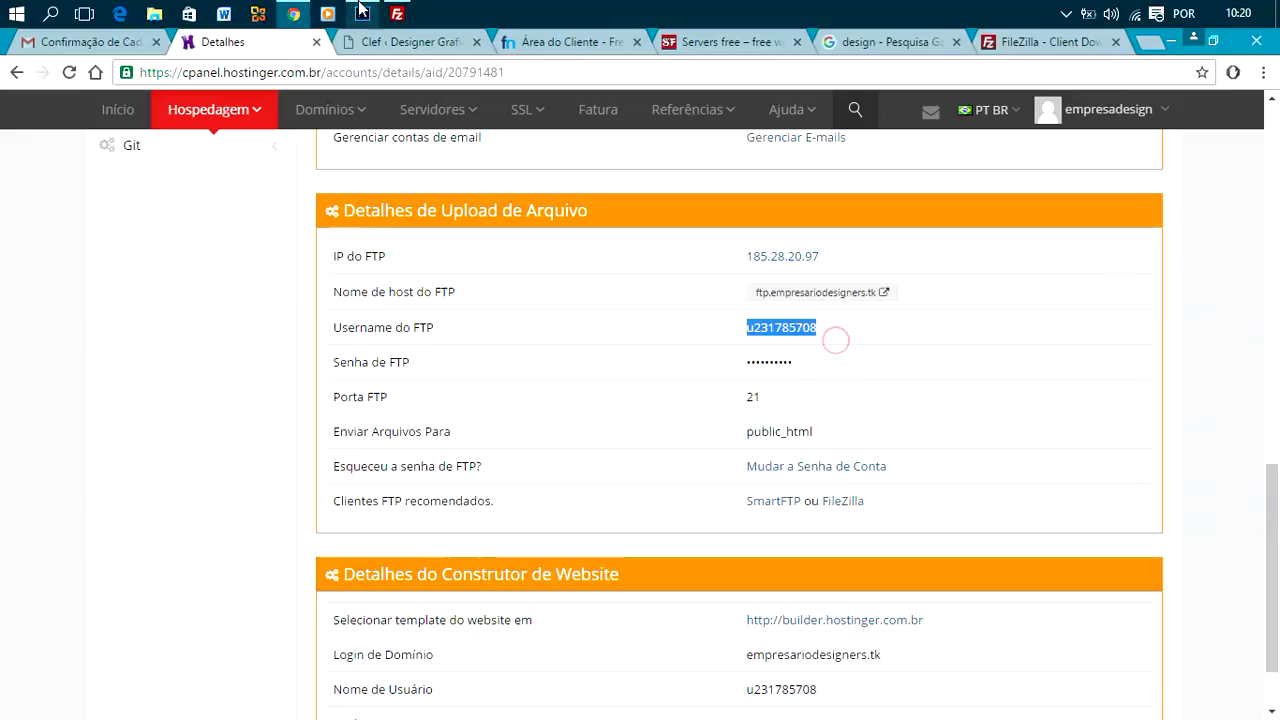
Back in FileZilla's Site Manager, set the logon type to Normal and paste the copied FTP username without leading spaces
key("alt+Tab")
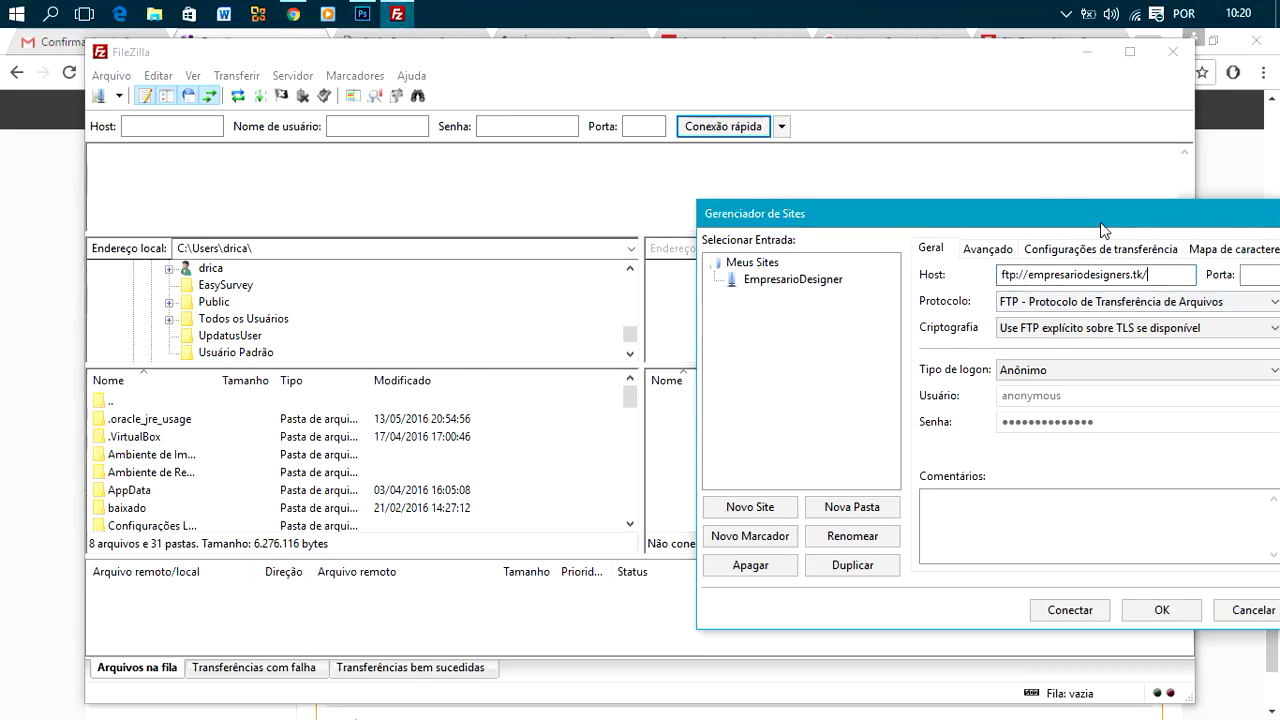
left_click_drag(1100, 222, 981, 148)
left_click(1003, 296)
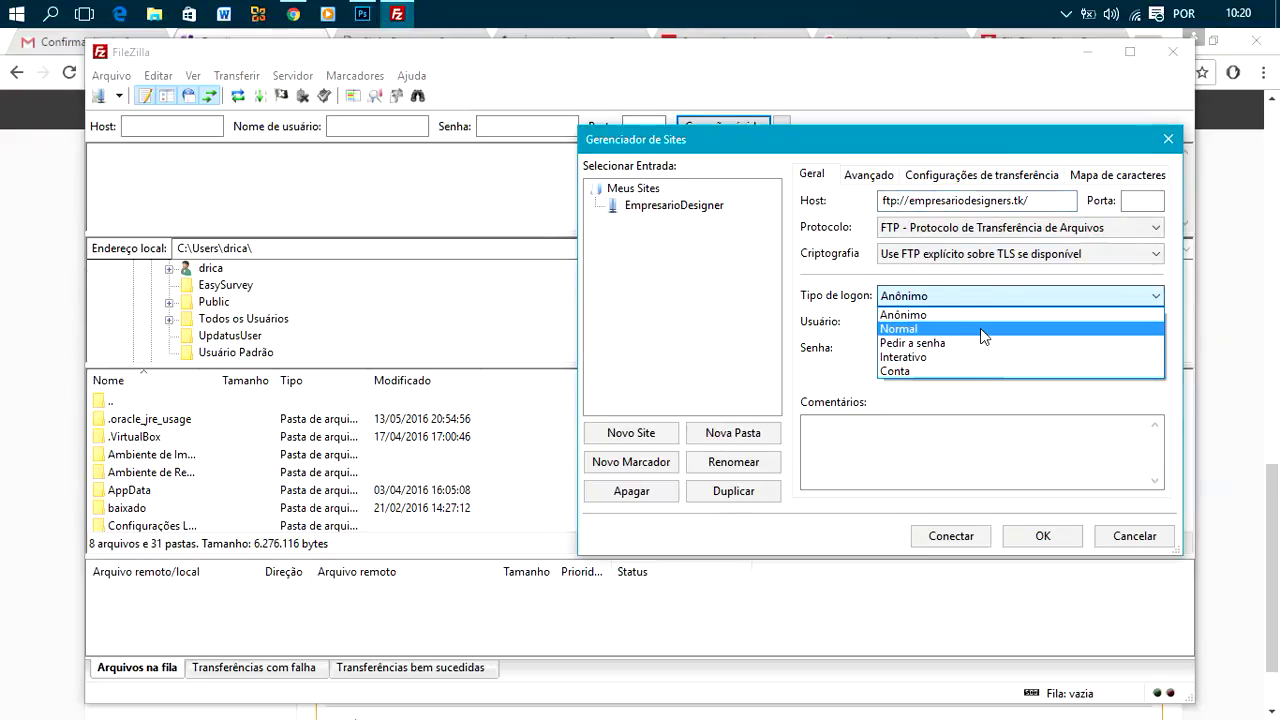
left_click(980, 328)
double_click(962, 322)
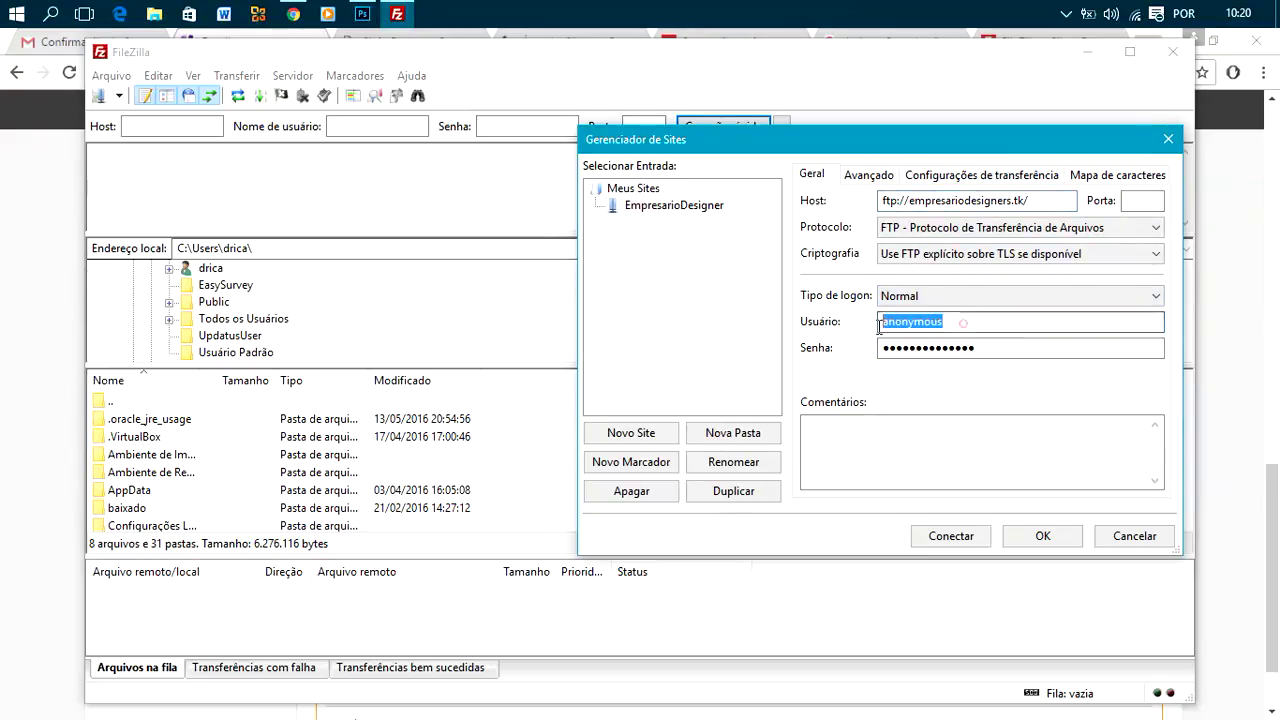
key("ctrl+v")
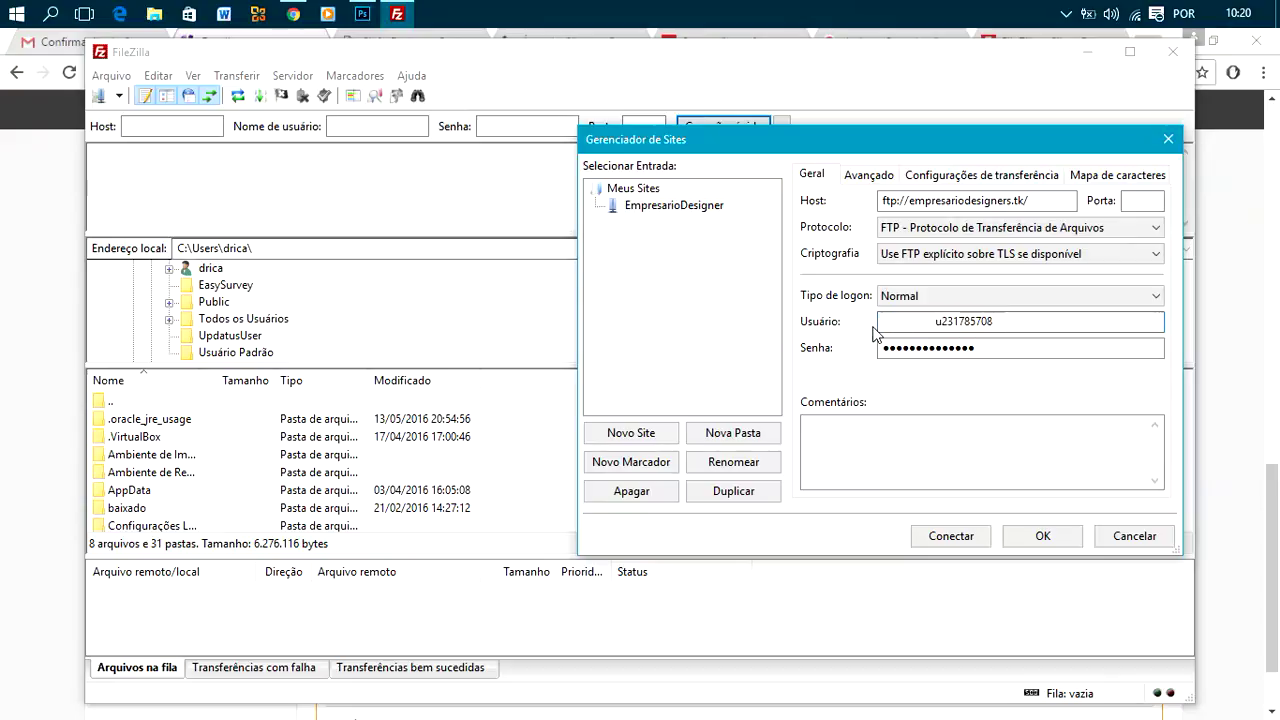
left_click_drag(938, 321, 882, 321)
key("BackSpace")
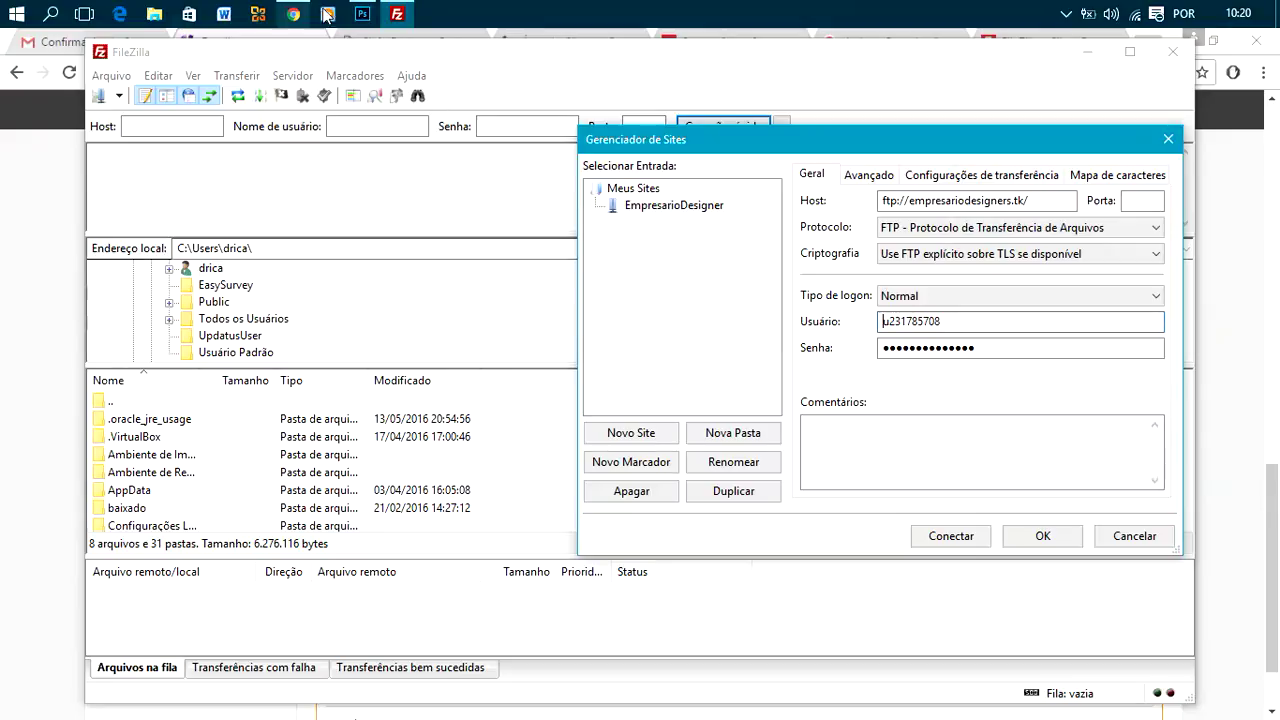
Copy the masked FTP password from the Hostinger details page and paste it over the password of the FileZilla site entry
left_click(50, 72)
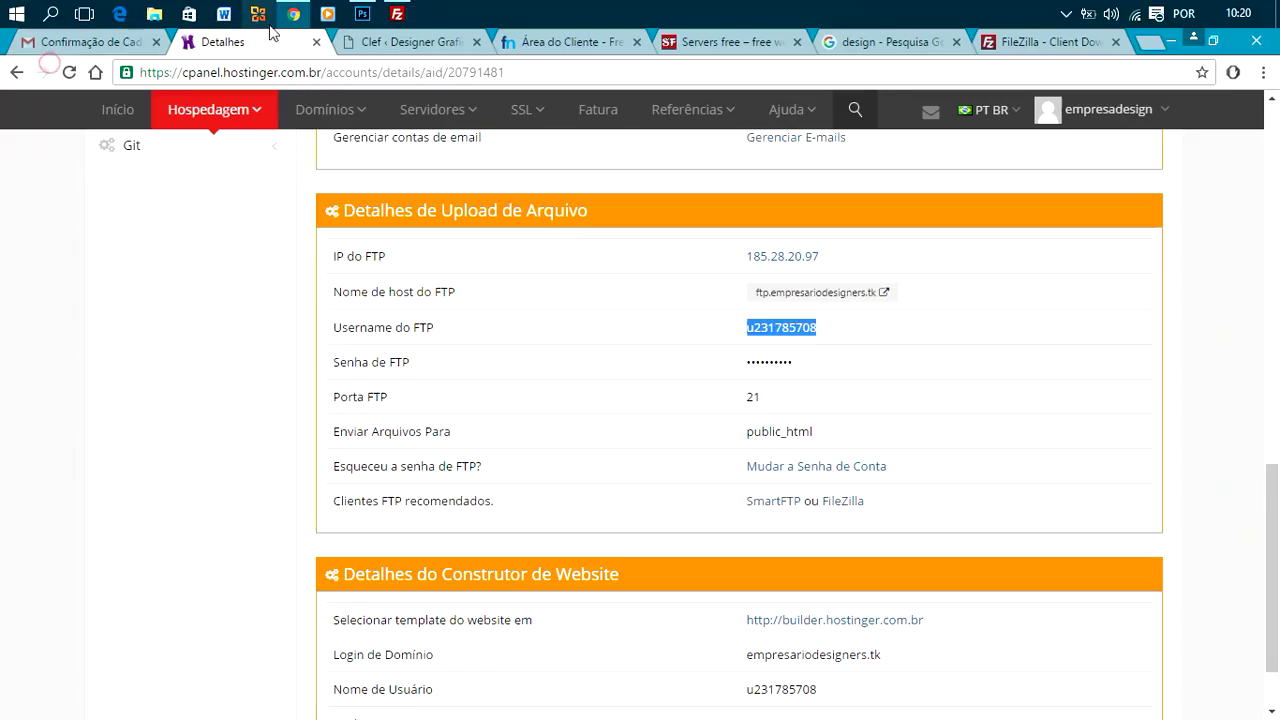
left_click_drag(799, 360, 746, 366)
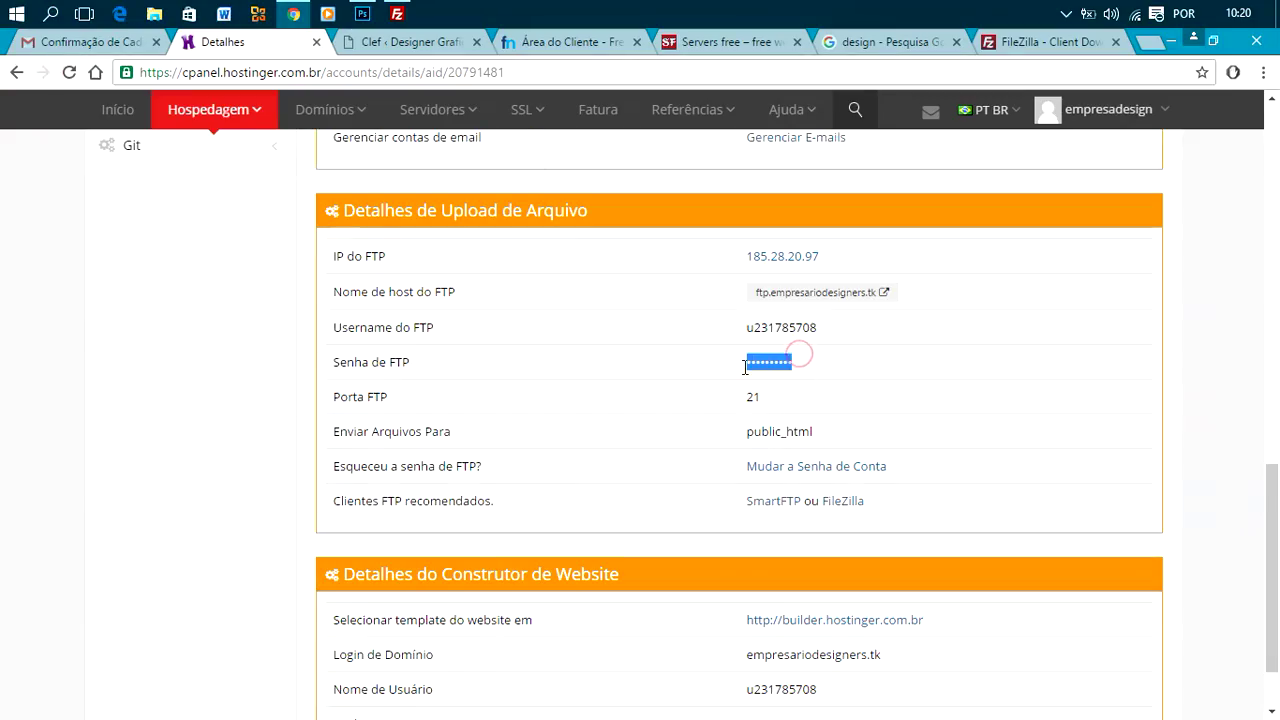
right_click(763, 366)
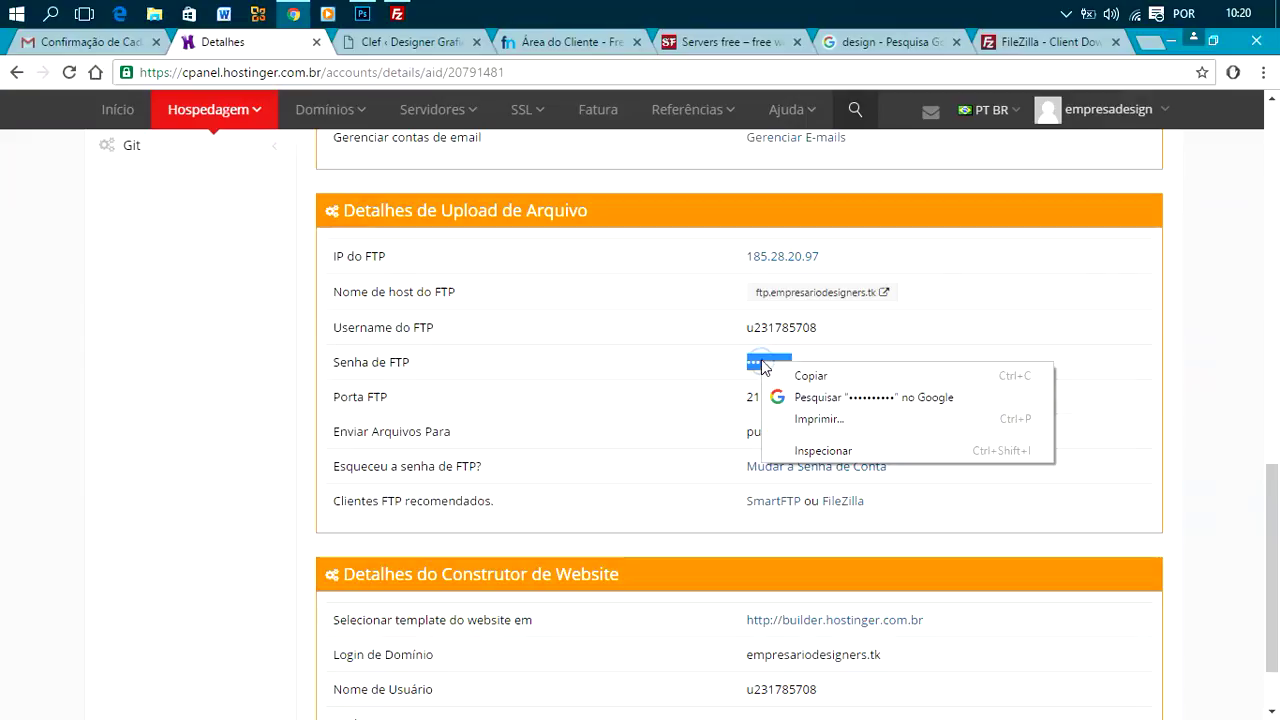
left_click(790, 370)
left_click(397, 14)
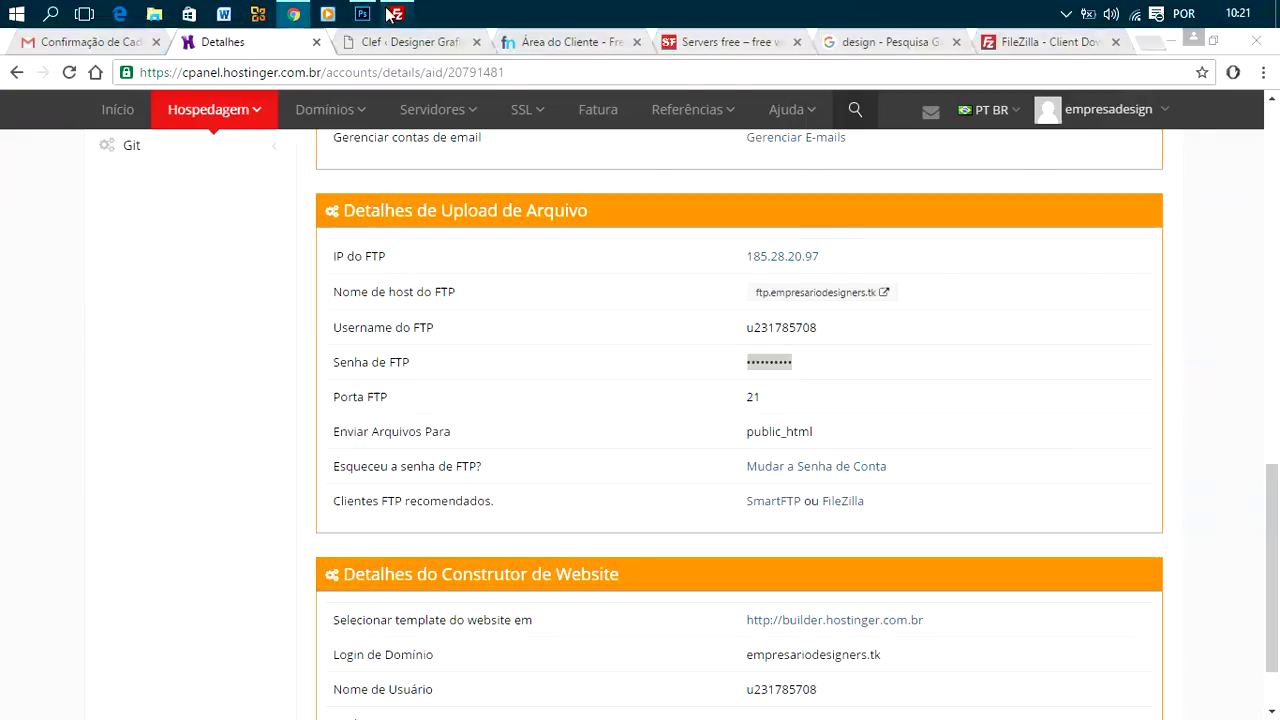
left_click_drag(1005, 348, 884, 348)
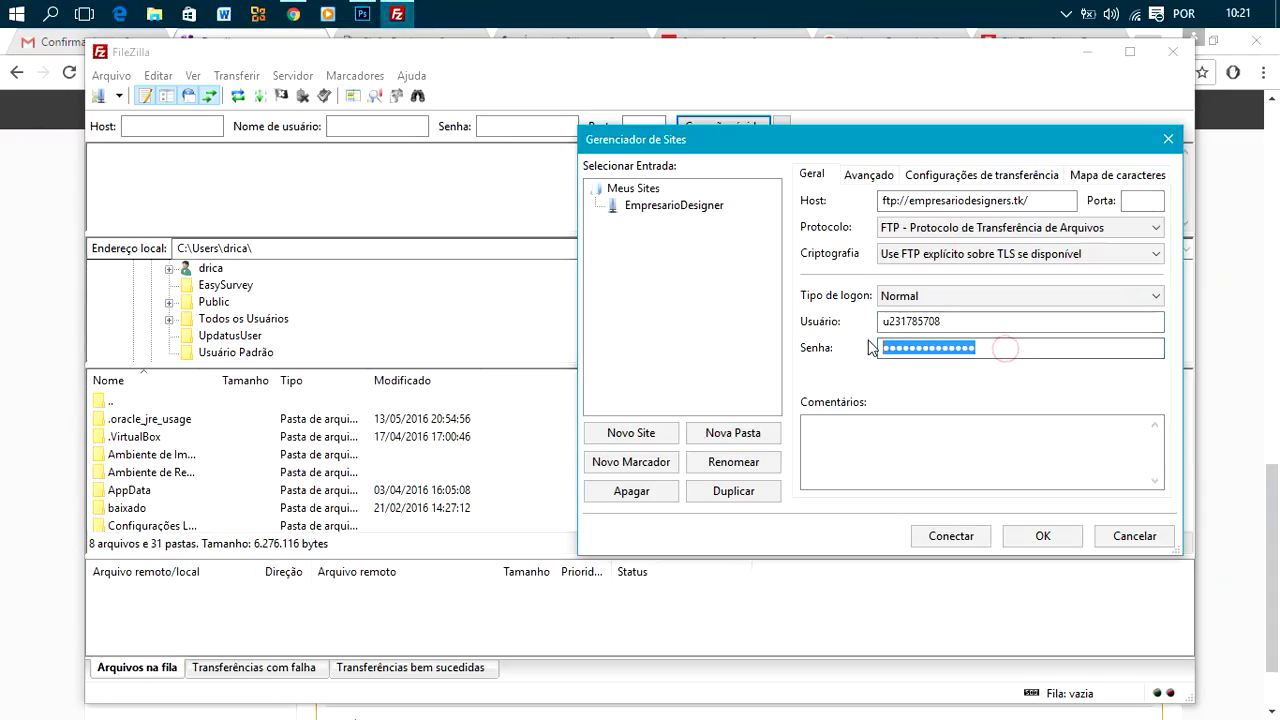
key("ctrl+v")
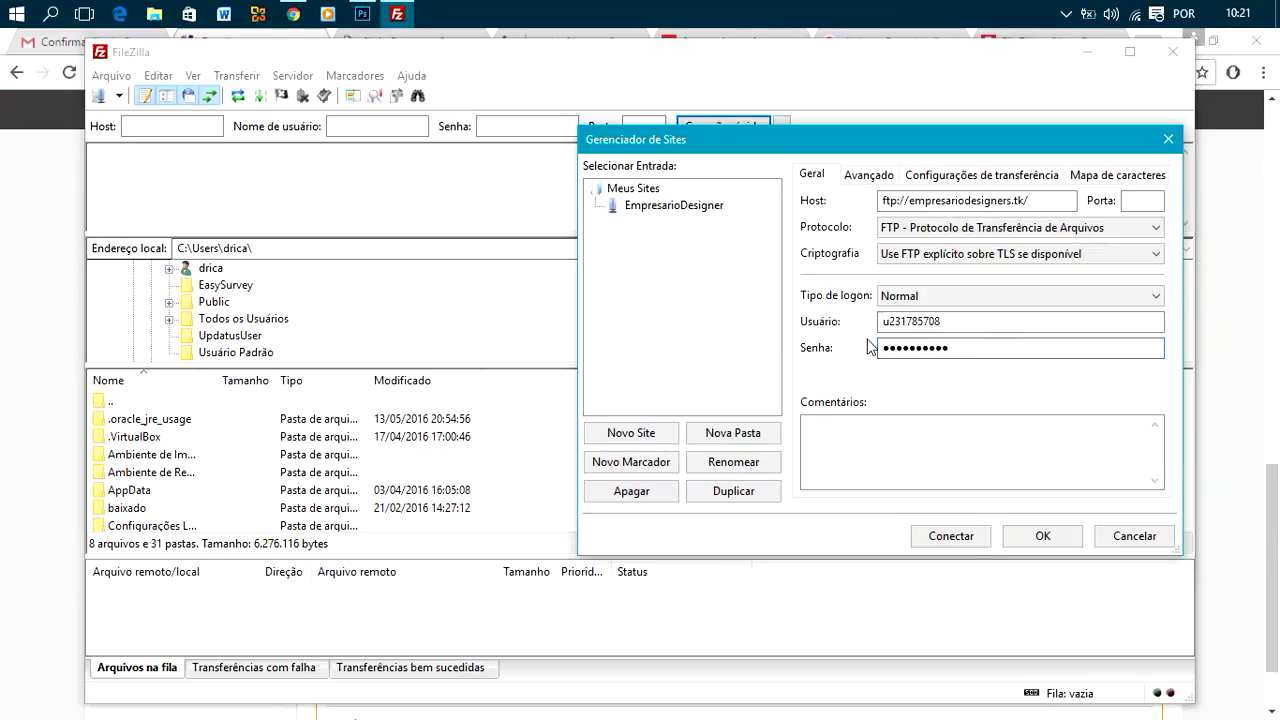
Set the site's port to 21, keep the FTP protocol with explicit TLS if available, and save the site entry
left_click(1133, 201)
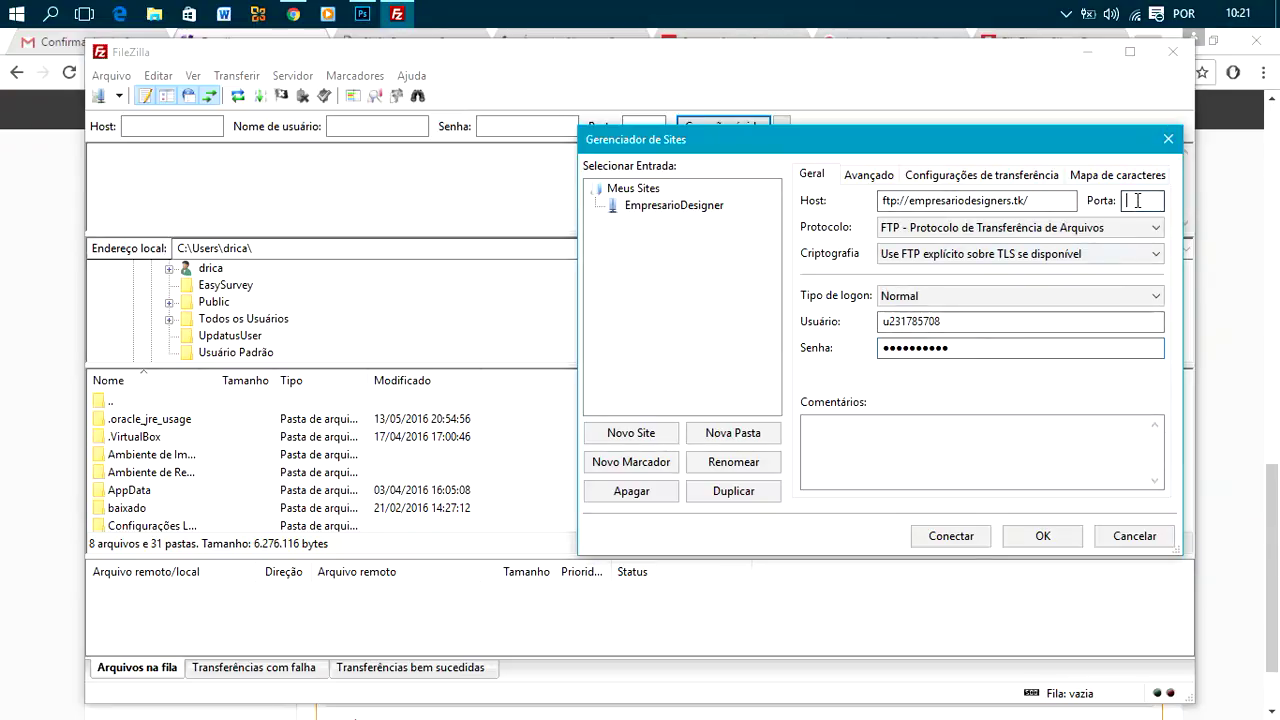
left_click(43, 66)
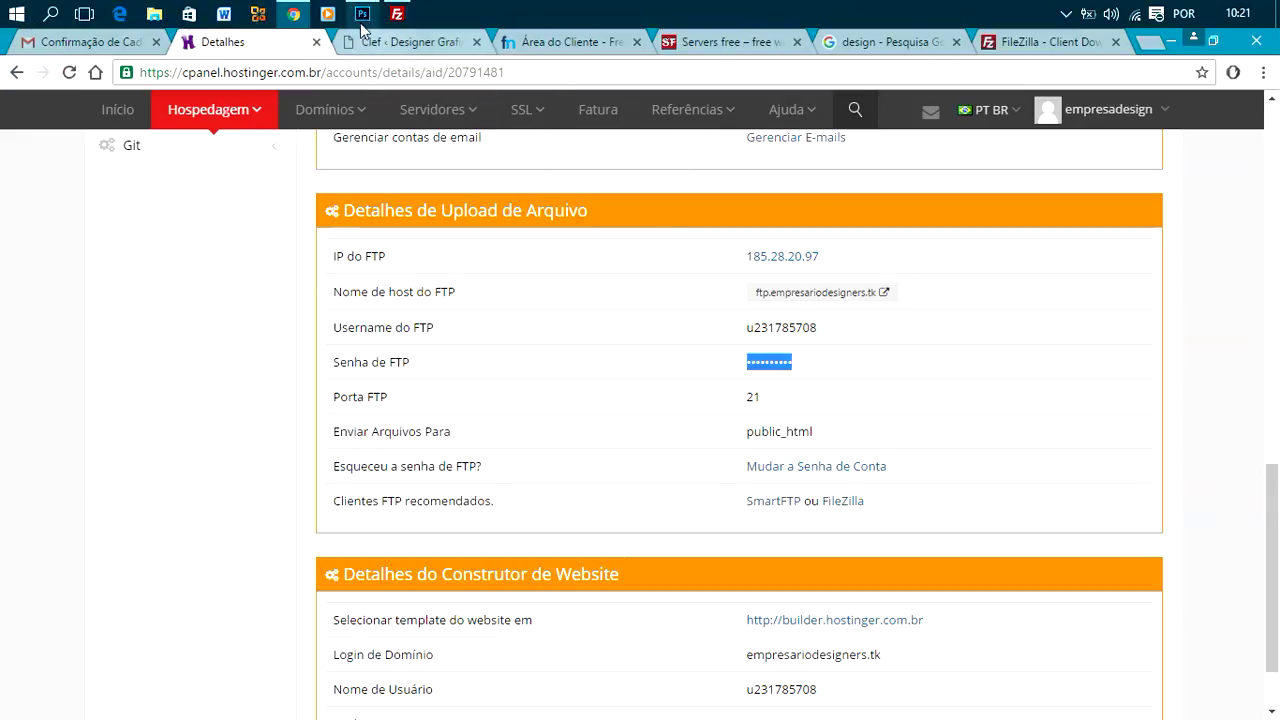
left_click(395, 18)
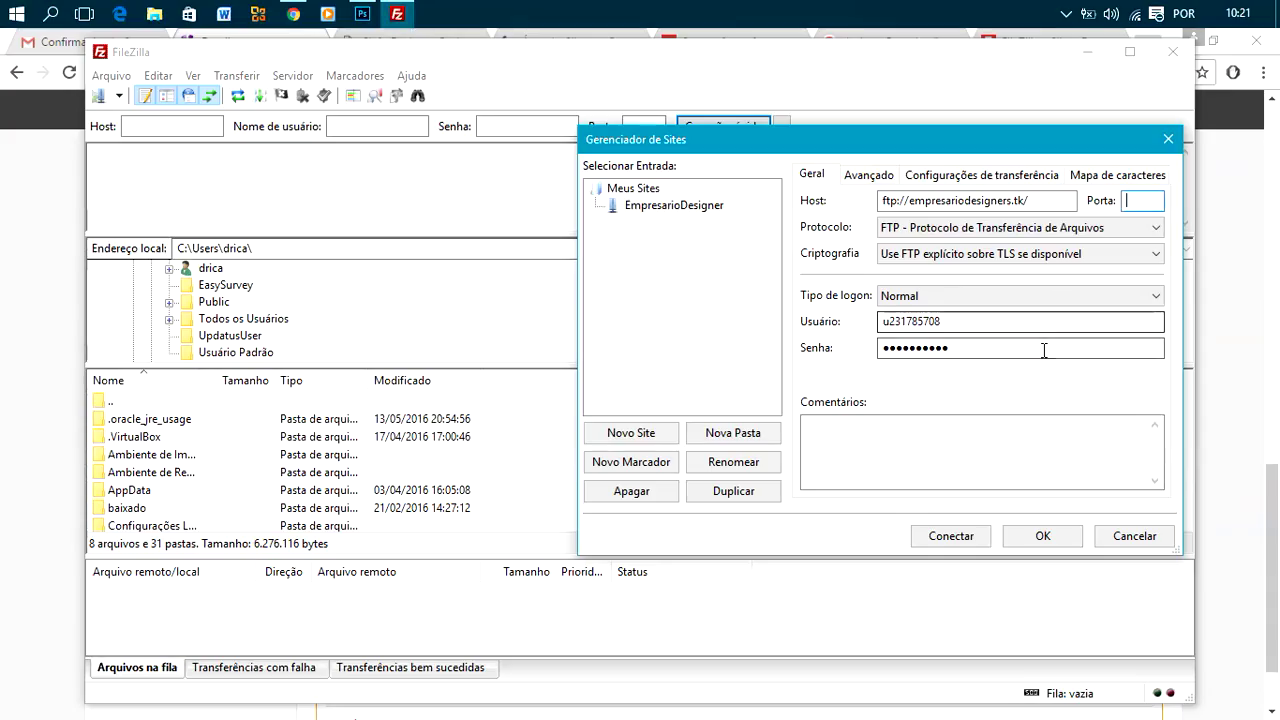
left_click(1128, 201)
type("21")
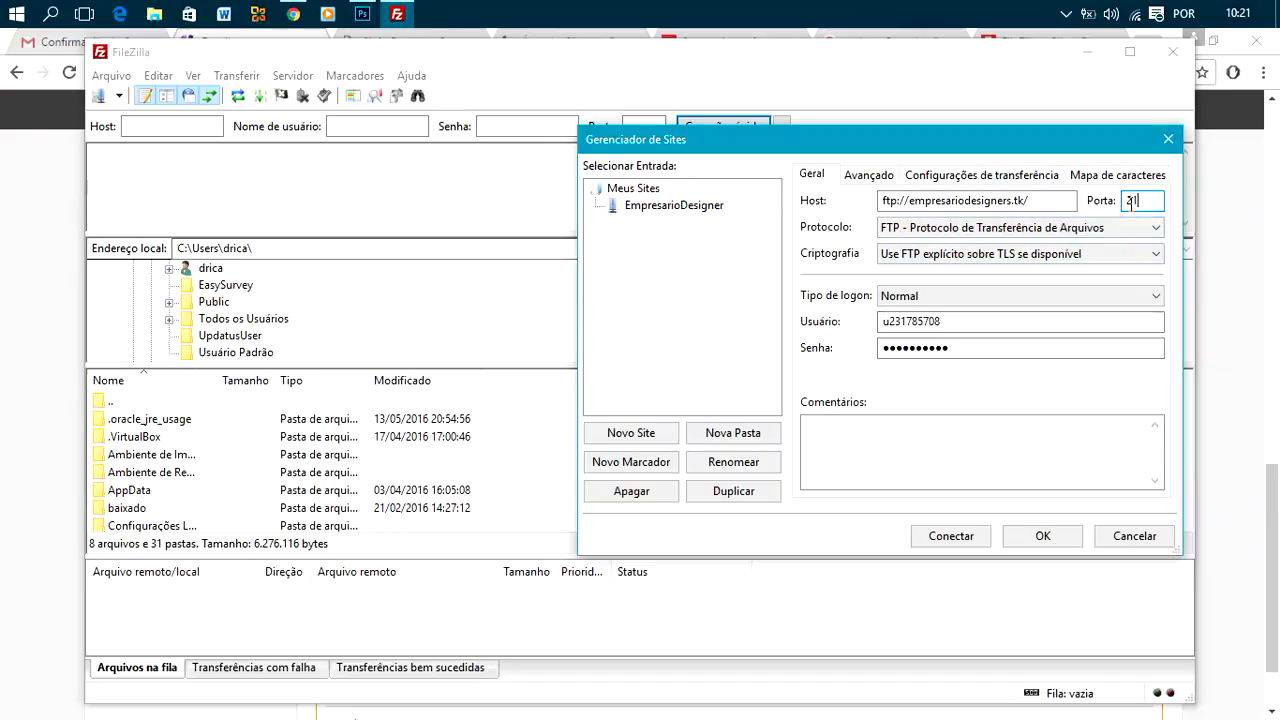
left_click(1043, 228)
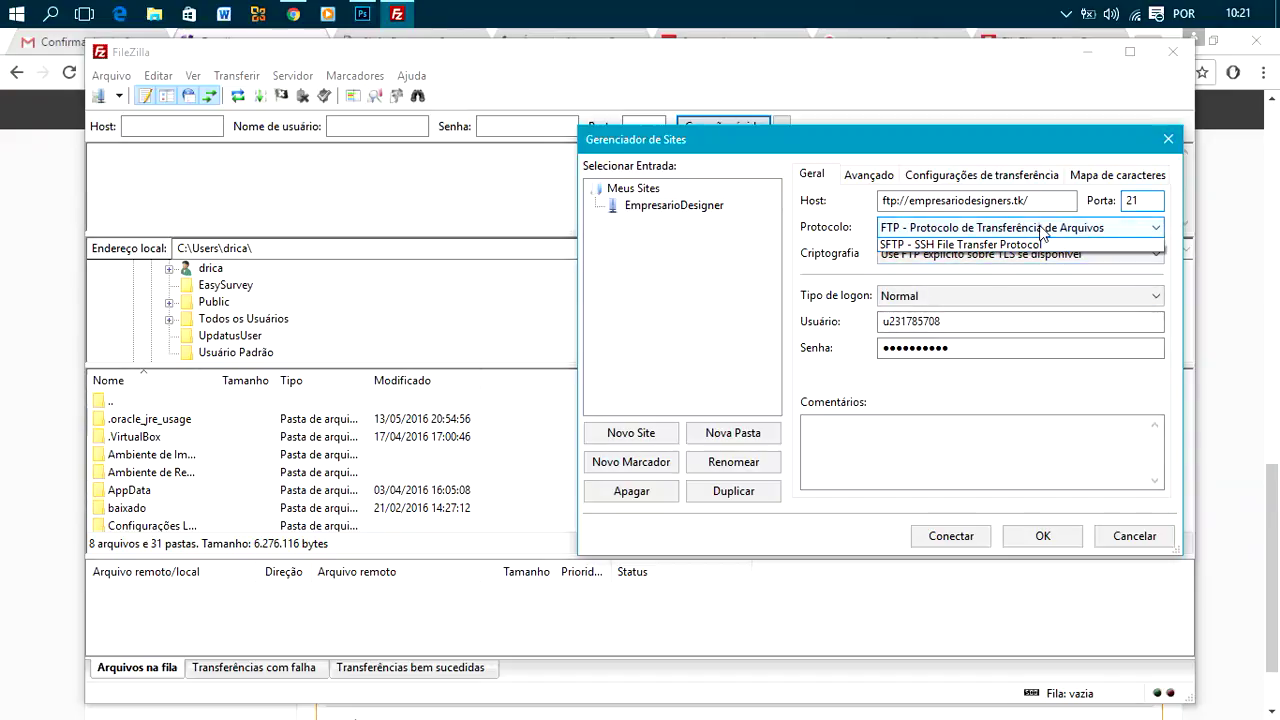
left_click(1040, 244)
left_click(1047, 256)
left_click(1047, 262)
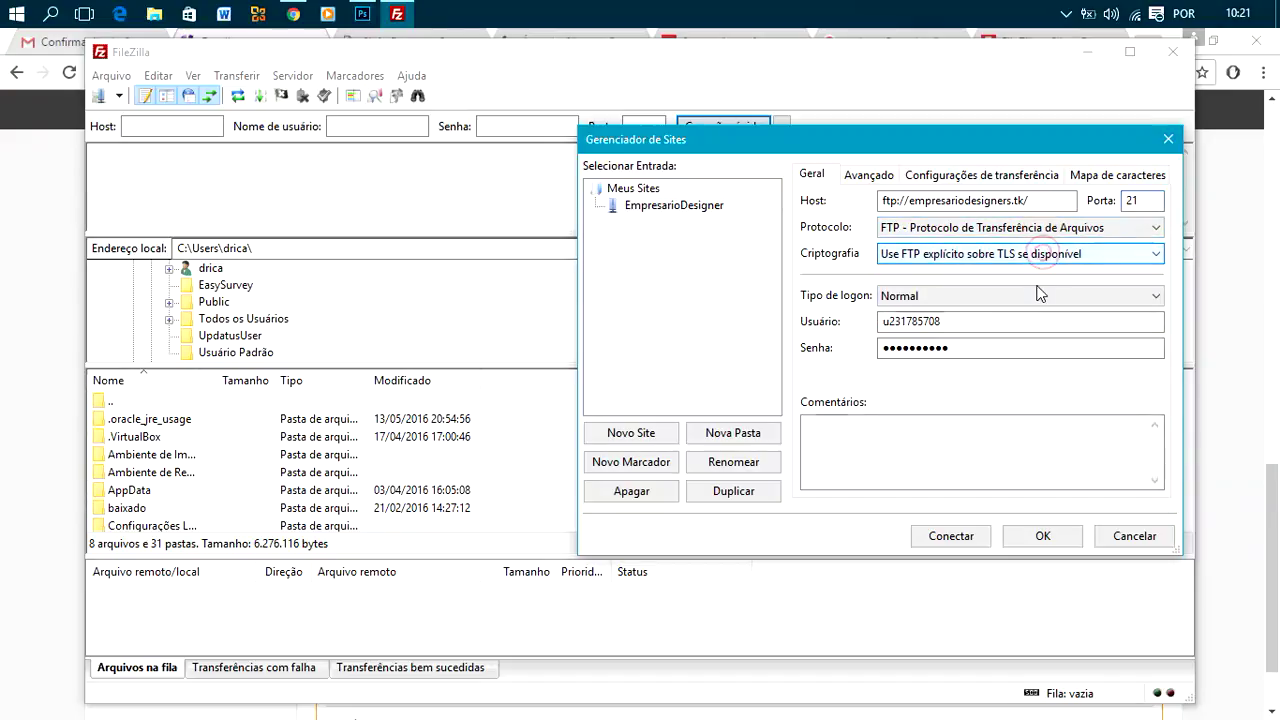
left_click(1040, 536)
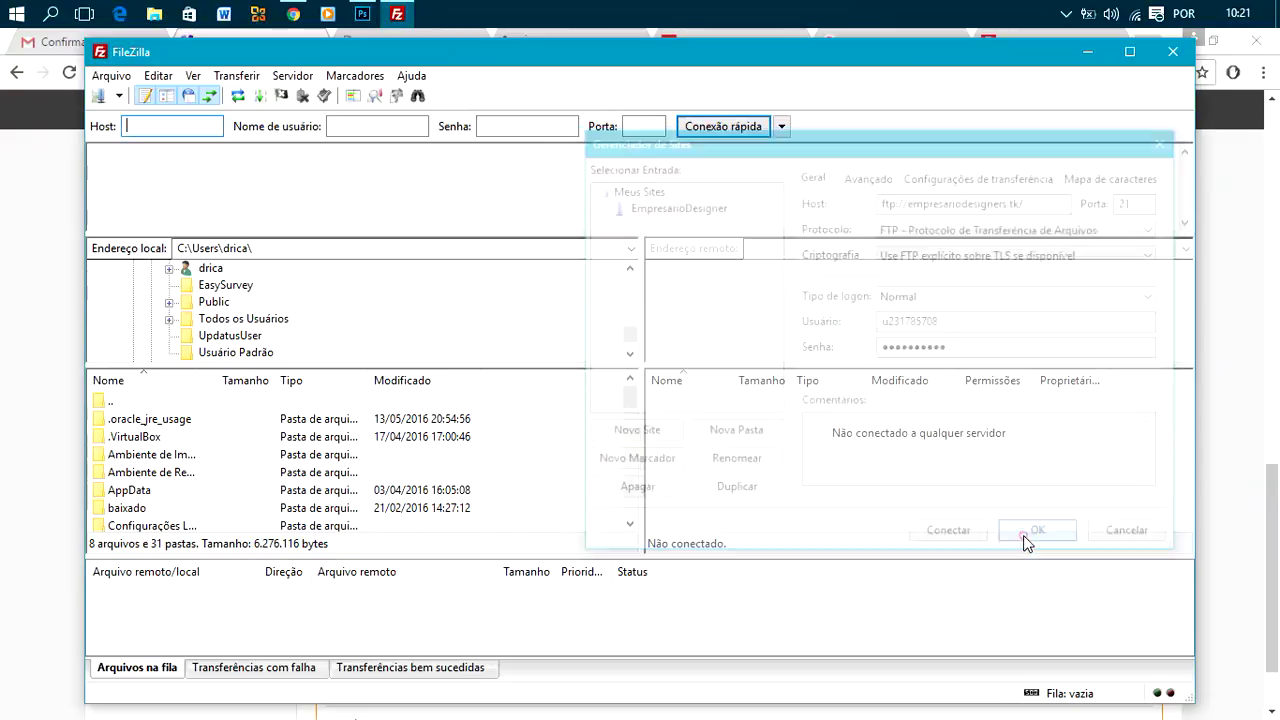
Reopen the Site Manager, try to connect to EmpresarioDesigner, and accept the server's unknown certificate for this session
left_click(111, 76)
left_click(143, 97)
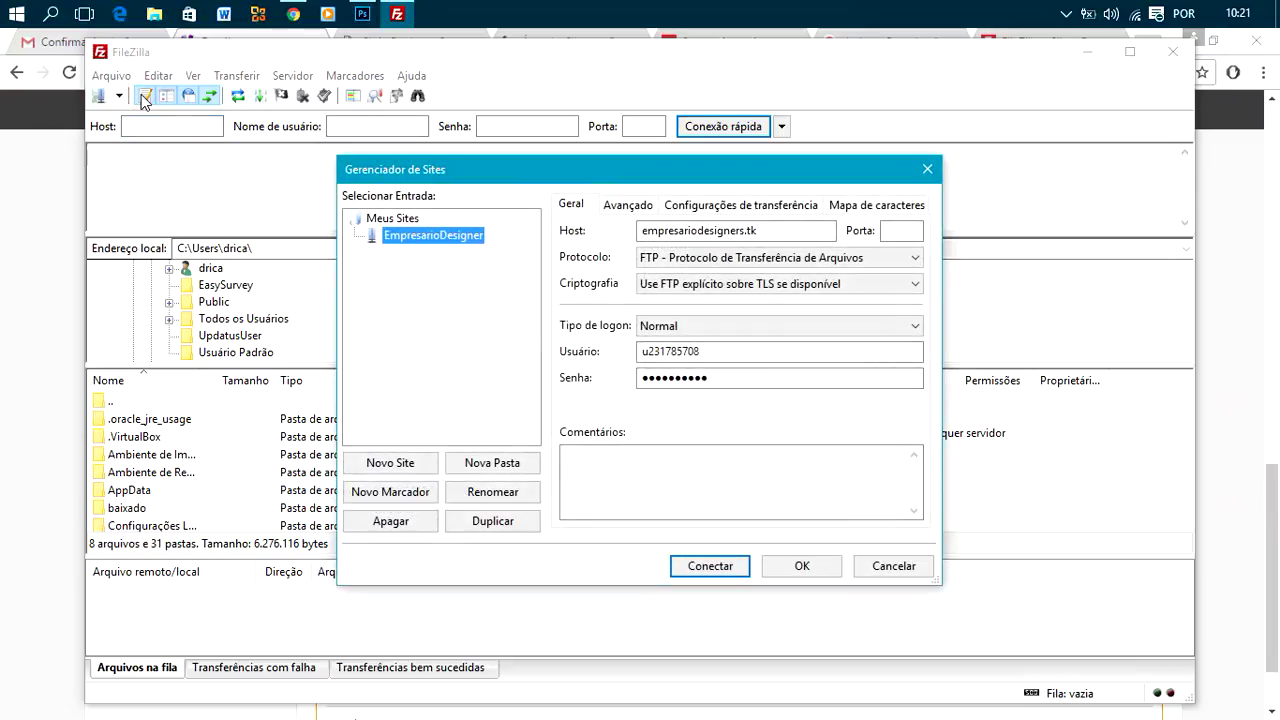
left_click(717, 566)
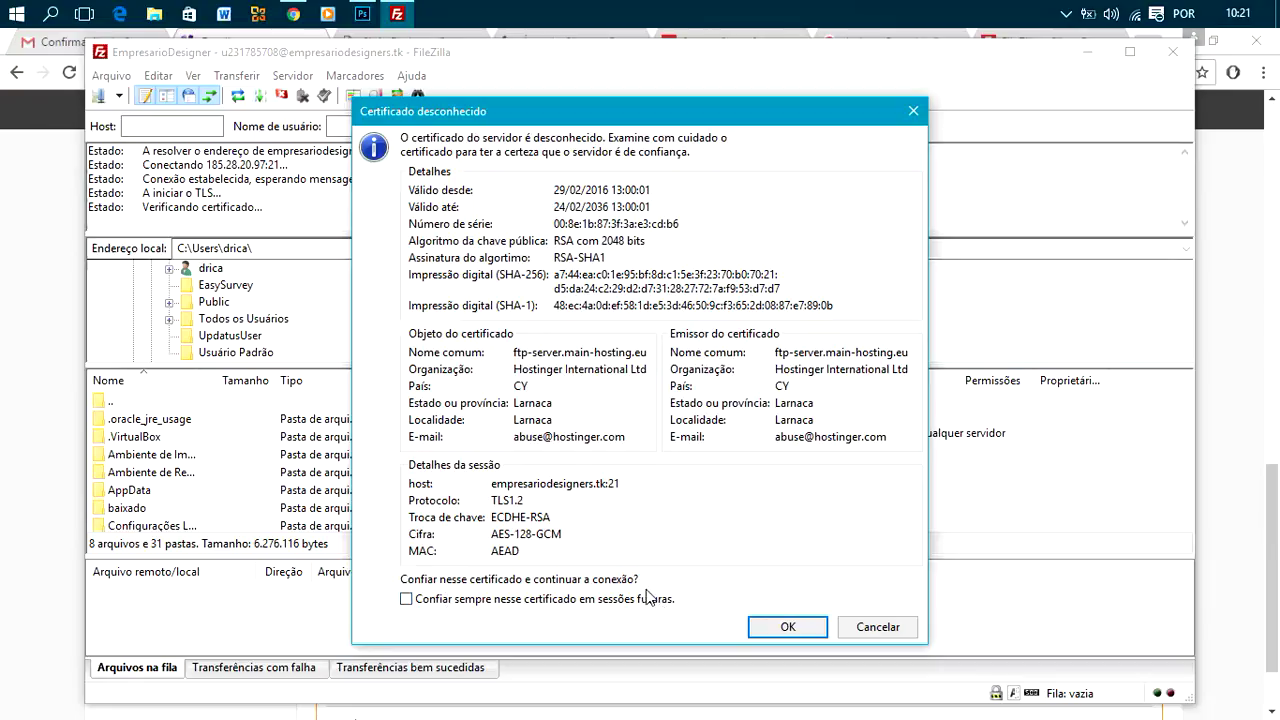
left_click(763, 631)
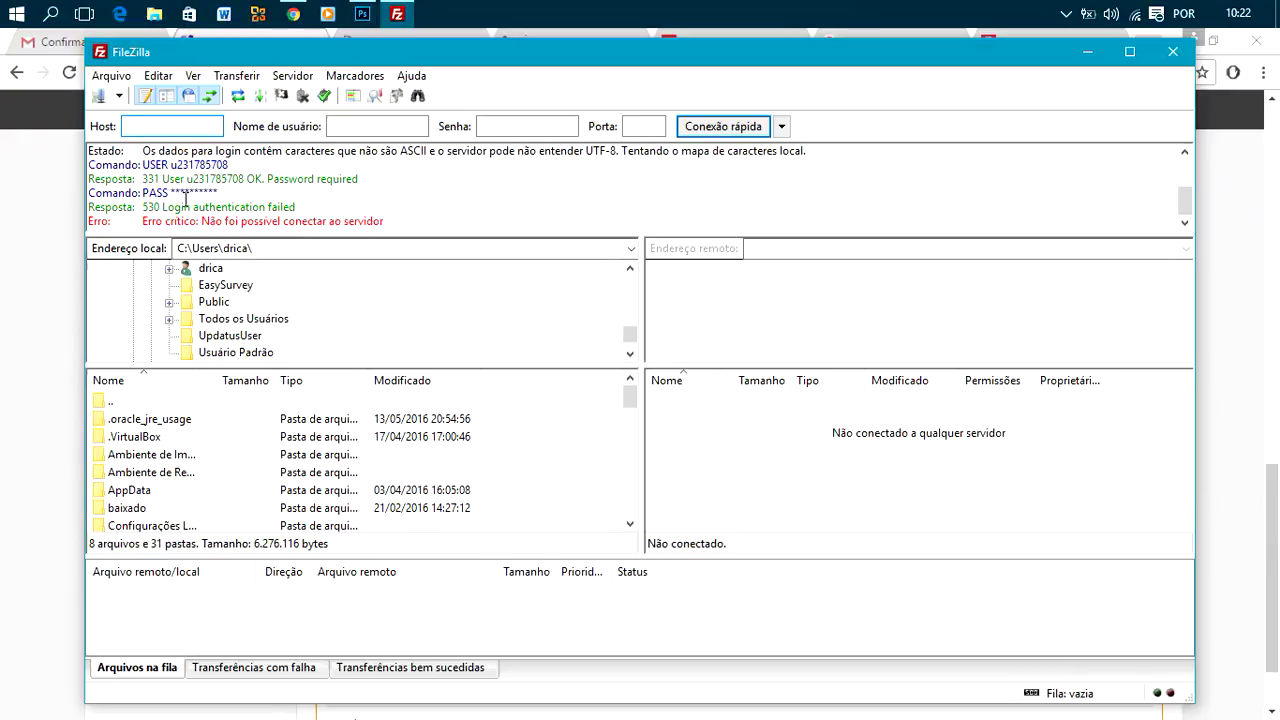
Replace the EmpresarioDesigner entry's password with the manually entered FTP account password and connect to the site again
left_click(111, 76)
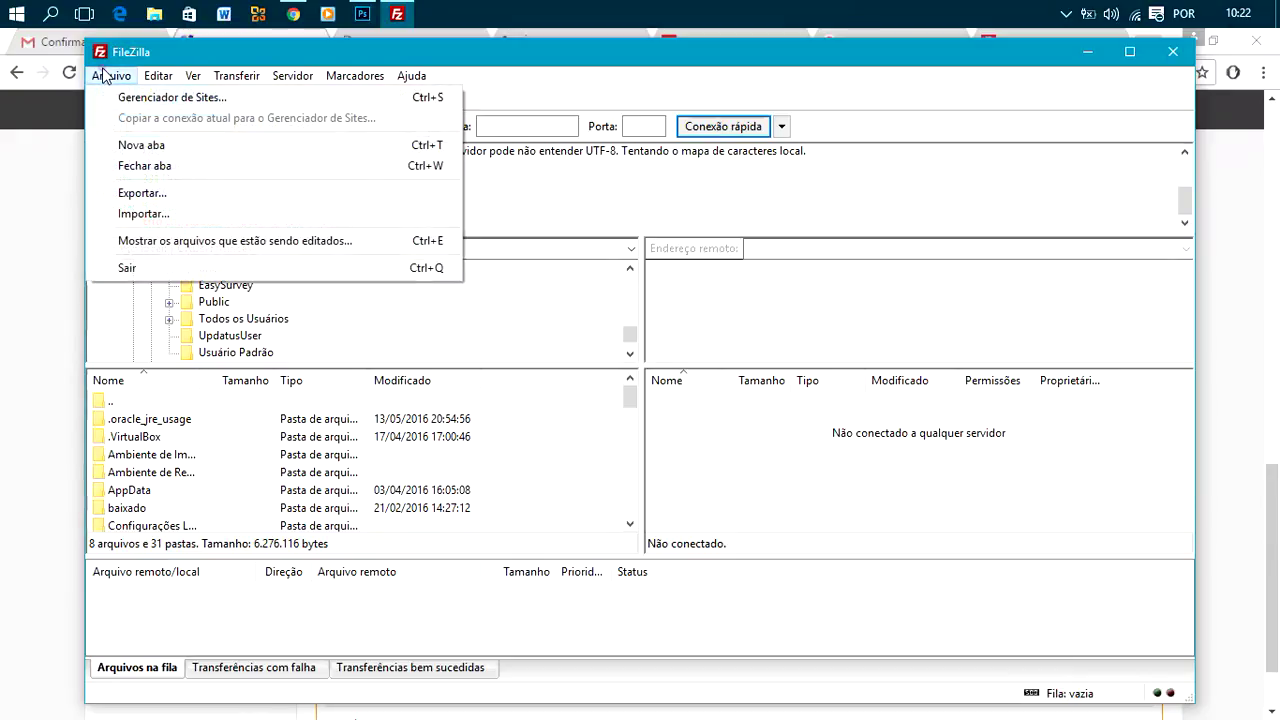
left_click(140, 95)
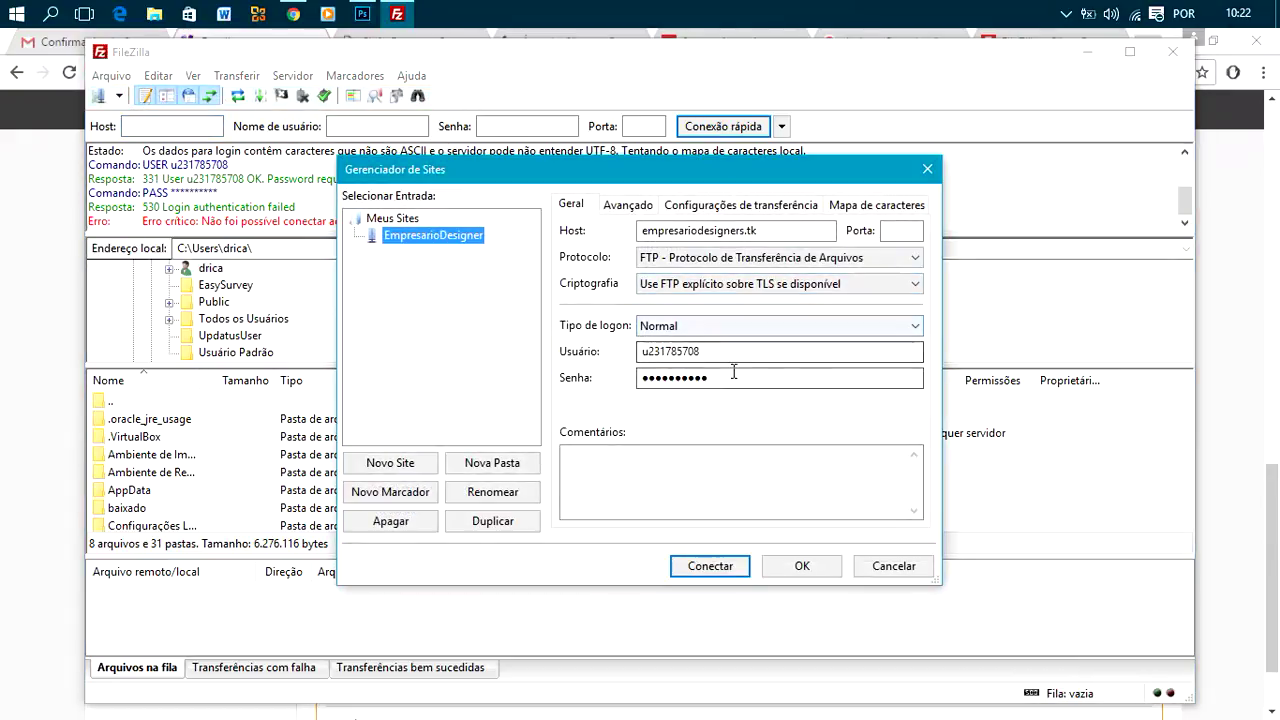
left_click_drag(711, 378, 616, 375)
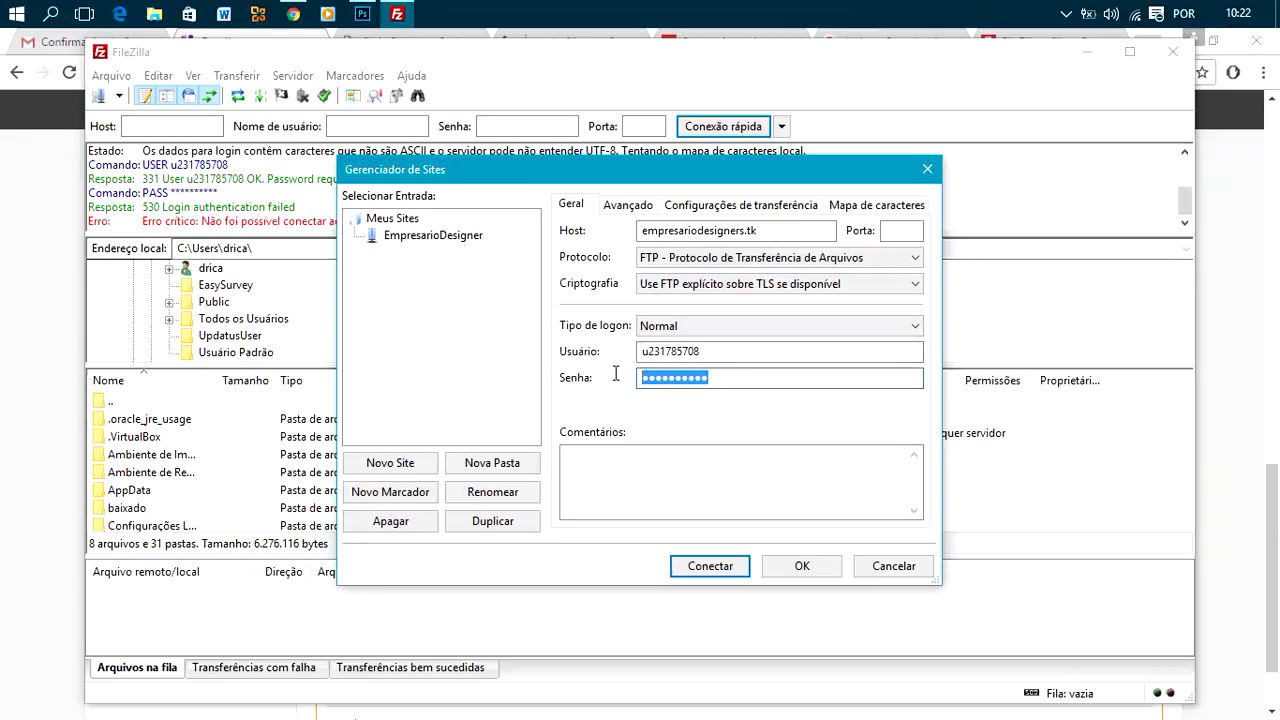
type("•••••••")
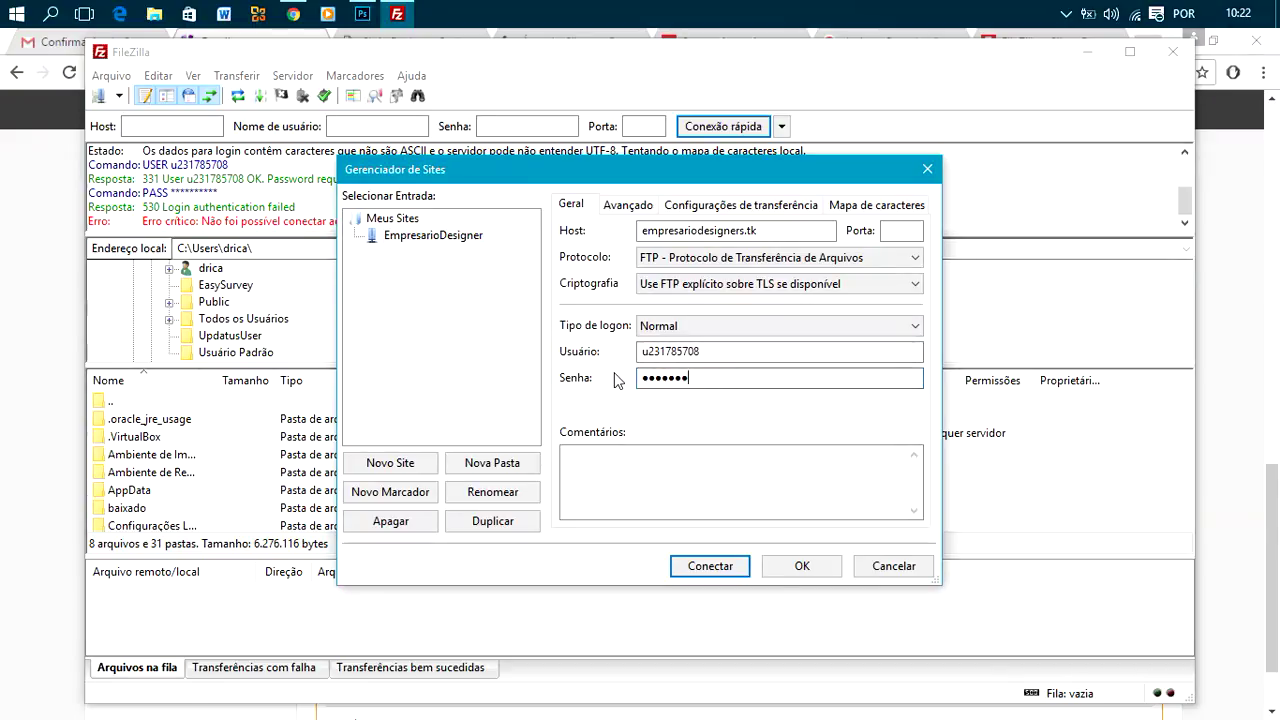
left_click(722, 565)
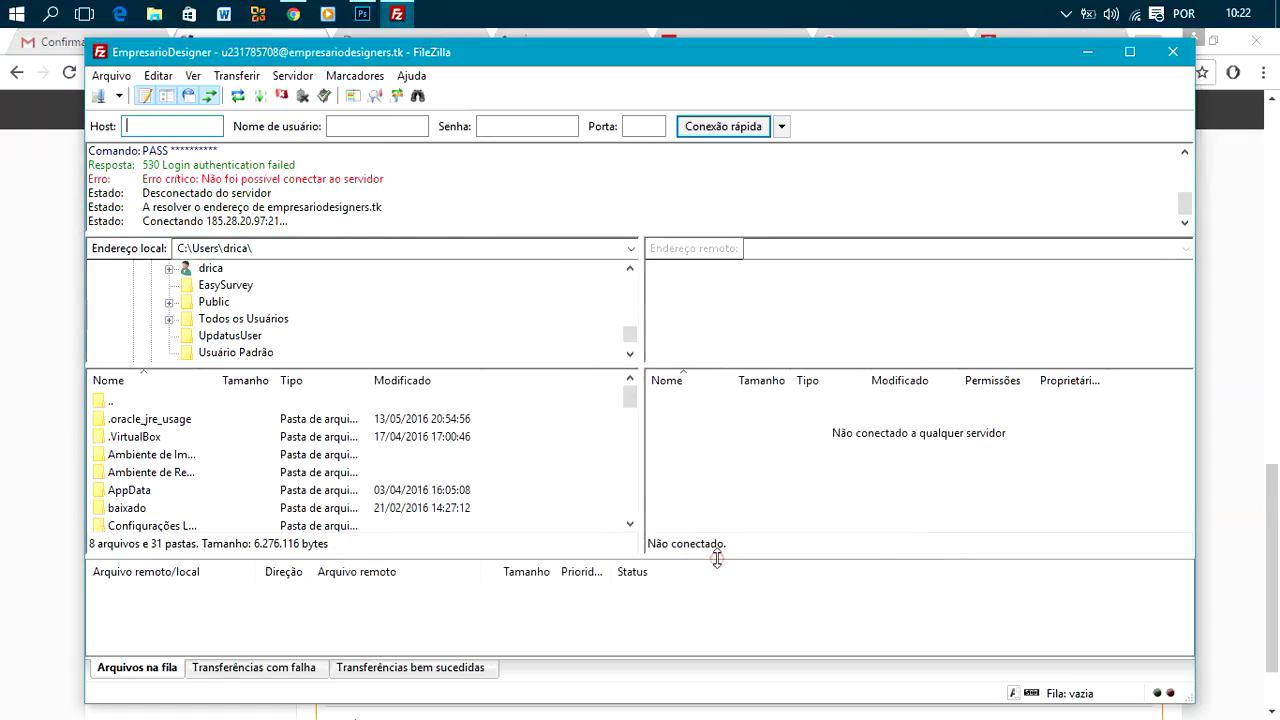